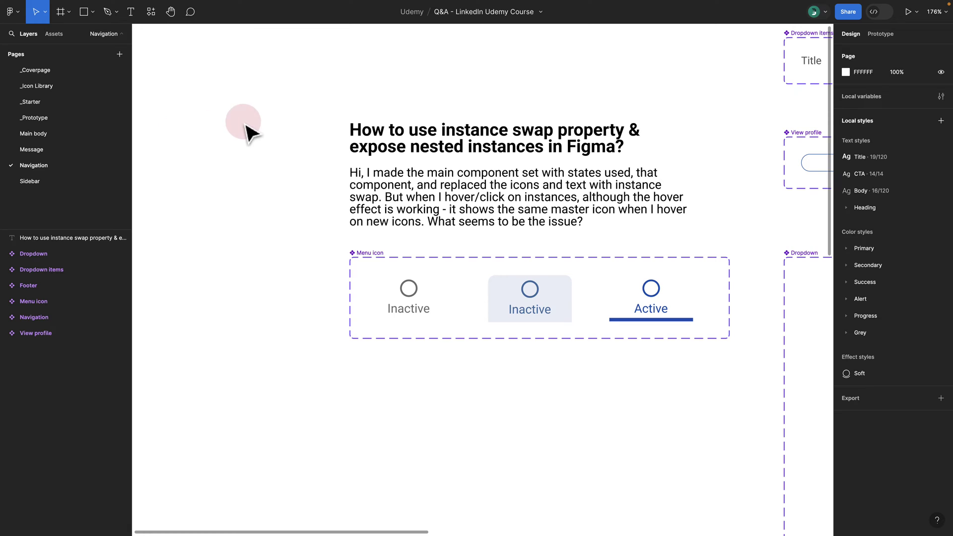
# Step: Go to the _Icon Library page and find the plain plus variant of Add
pyautogui.click(39, 92)
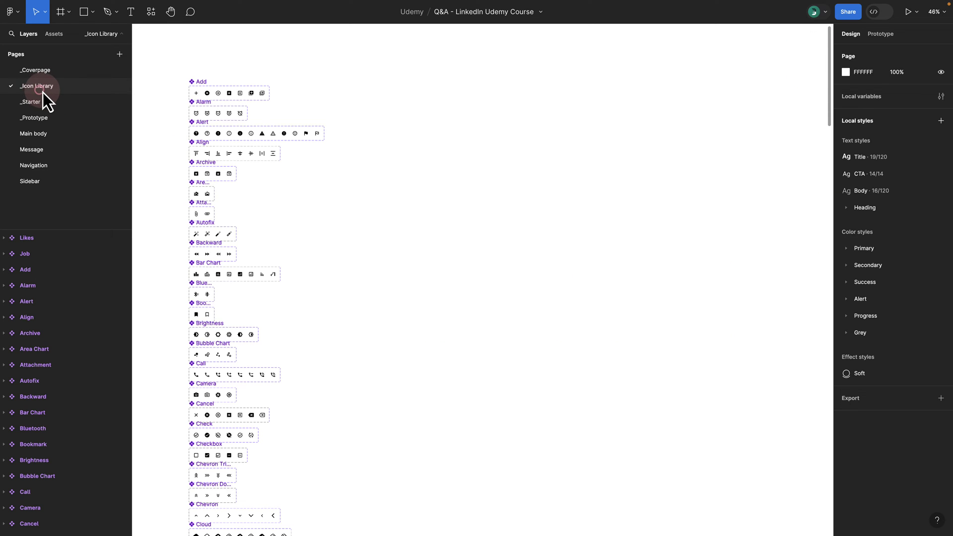
pyautogui.click(272, 149)
pyautogui.scroll(5, 271, 154)
pyautogui.click(155, 158)
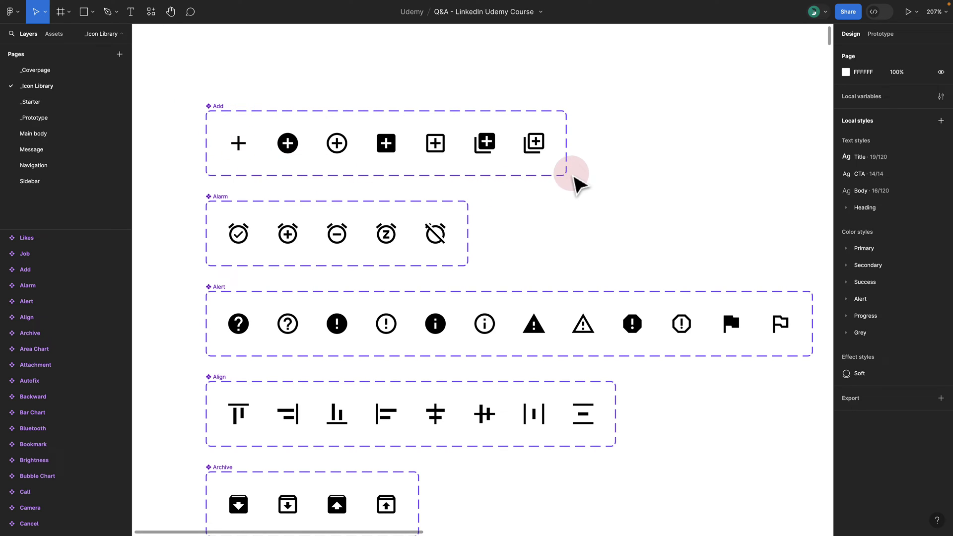
pyautogui.click(238, 144)
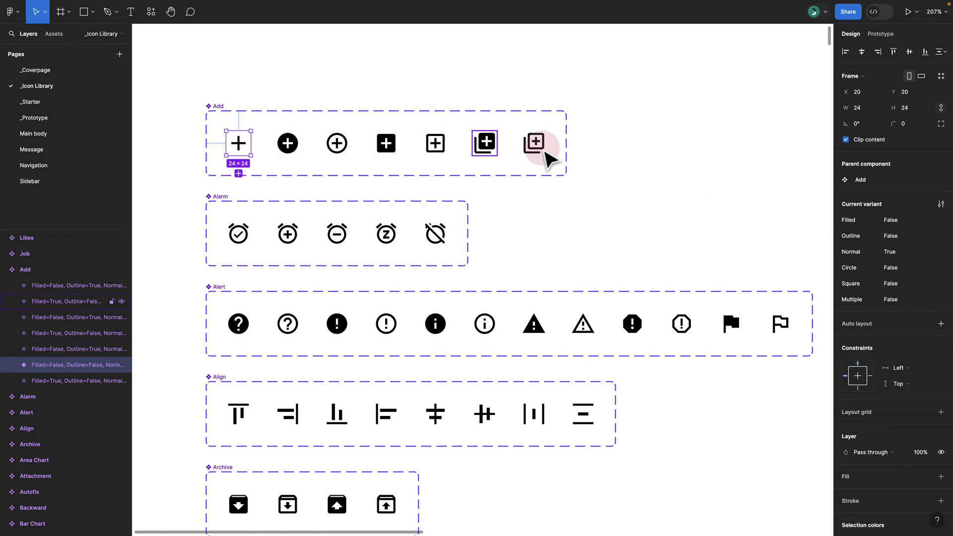
pyautogui.click(262, 52)
pyautogui.moveTo(229, 70); pyautogui.dragTo(273, 142)
# Step: Alt-drag an Add instance above the set, try Square, Outline and Filled, then reset it to Normal plus
pyautogui.moveTo(280, 209); pyautogui.dragTo(325, 109)
pyautogui.click(900, 260)
pyautogui.click(901, 213)
pyautogui.click(900, 196)
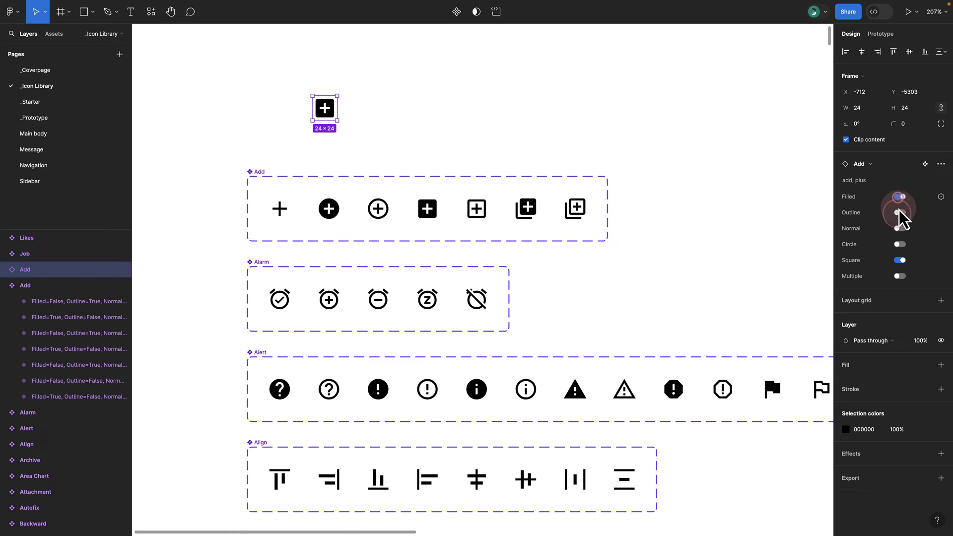
pyautogui.click(901, 229)
pyautogui.click(202, 128)
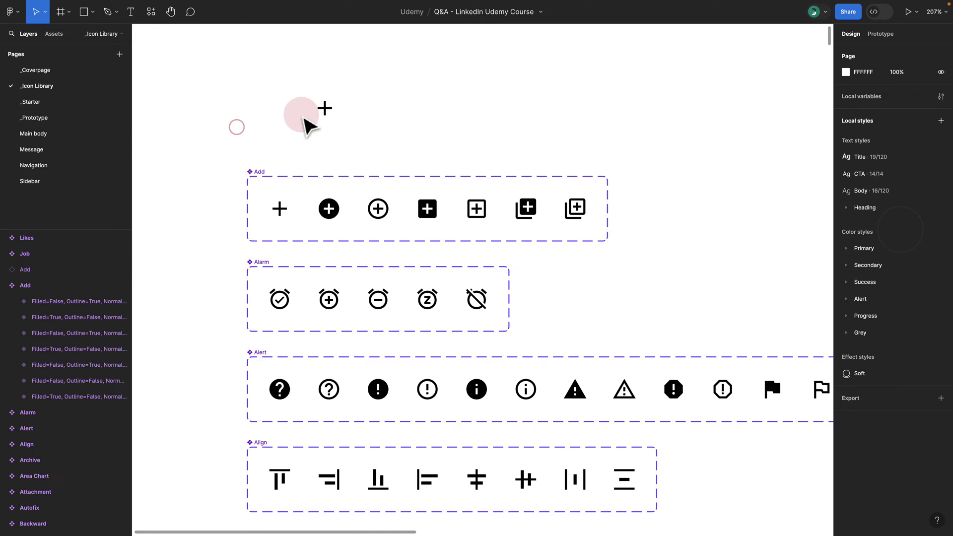
pyautogui.moveTo(319, 106); pyautogui.dragTo(323, 110)
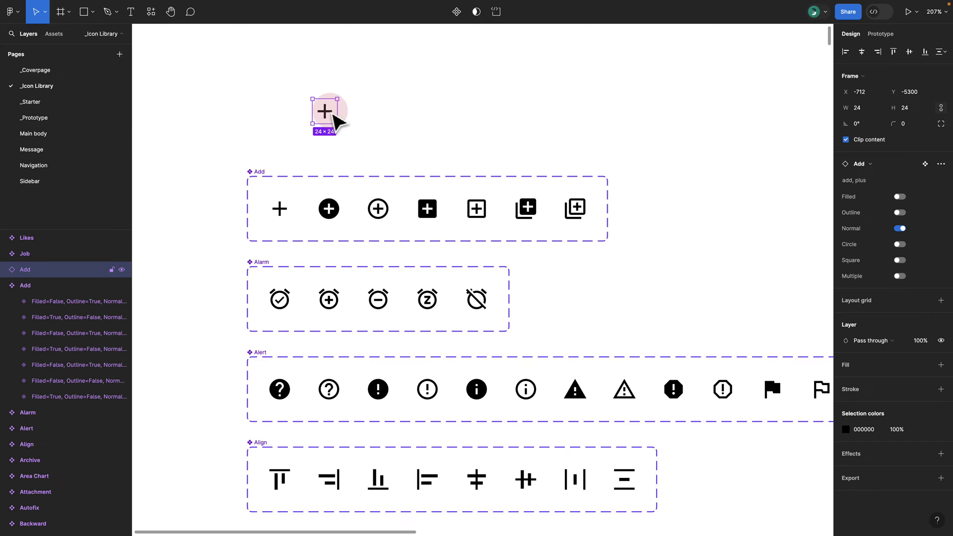
# Step: Expand the Add instance's layers and select its inner Union shape, trying a rename
pyautogui.scroll(5, 326, 113)
pyautogui.click(33, 274)
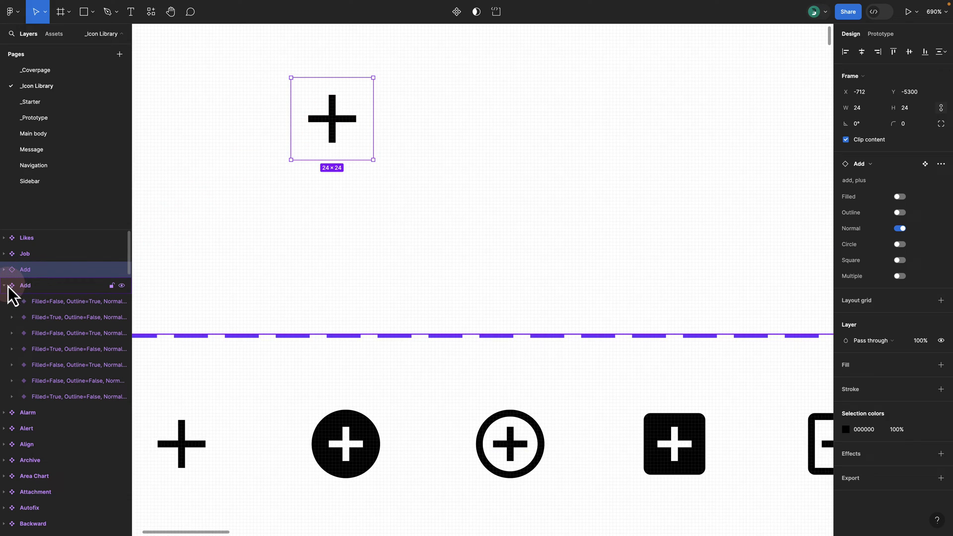
pyautogui.click(5, 286)
pyautogui.click(4, 271)
pyautogui.click(41, 286)
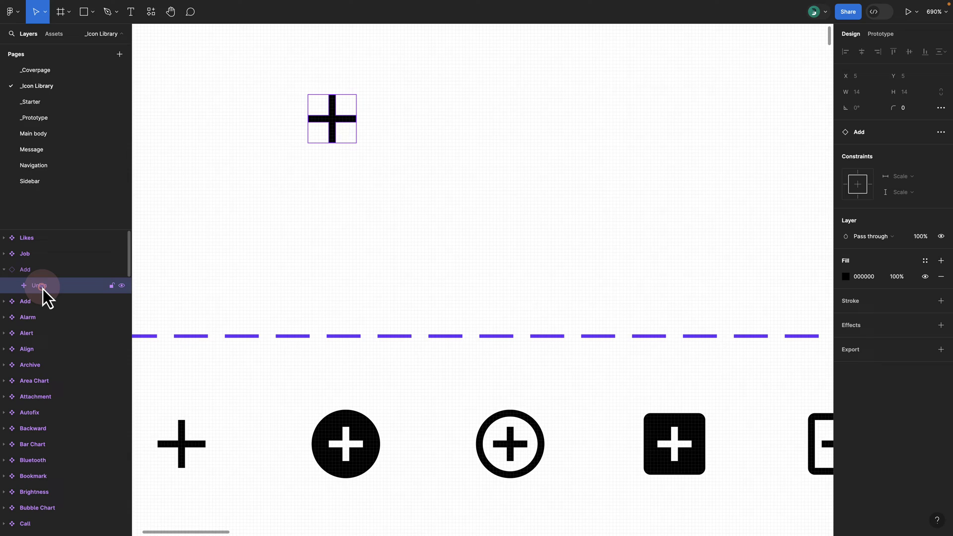
pyautogui.doubleClick(46, 288)
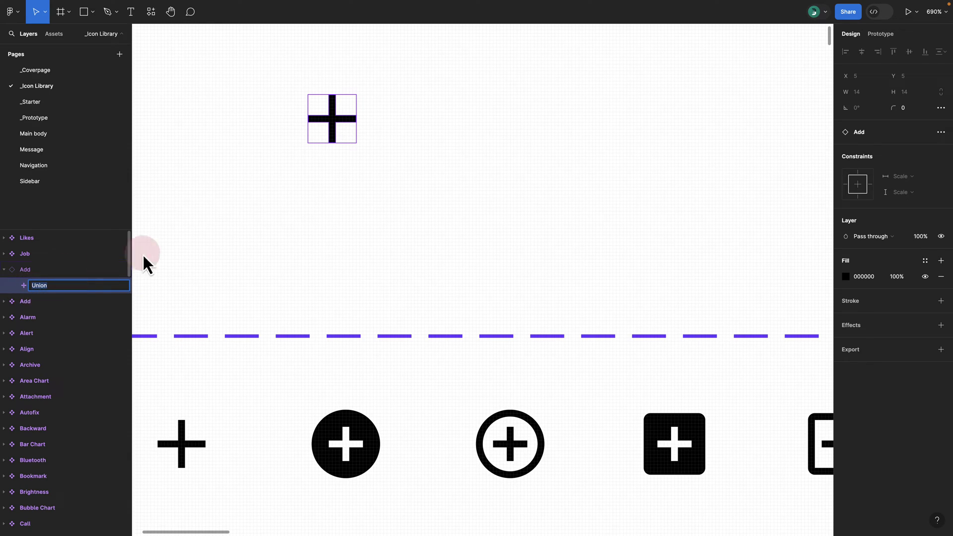
pyautogui.click(267, 234)
pyautogui.click(316, 140)
# Step: Copy an Align icon up beside the plus and select its Union shape
pyautogui.scroll(-5, 331, 158)
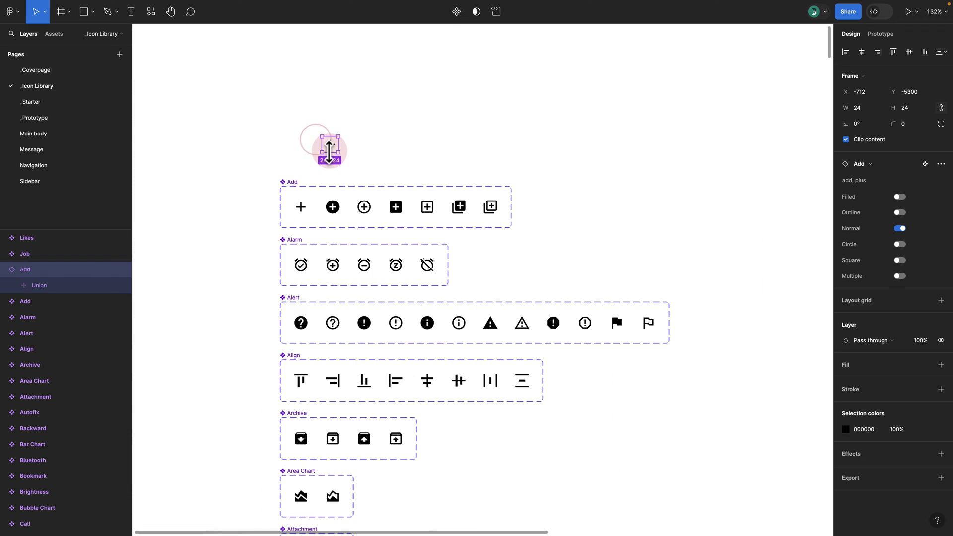
pyautogui.moveTo(307, 375); pyautogui.dragTo(349, 146)
pyautogui.scroll(8, 348, 147)
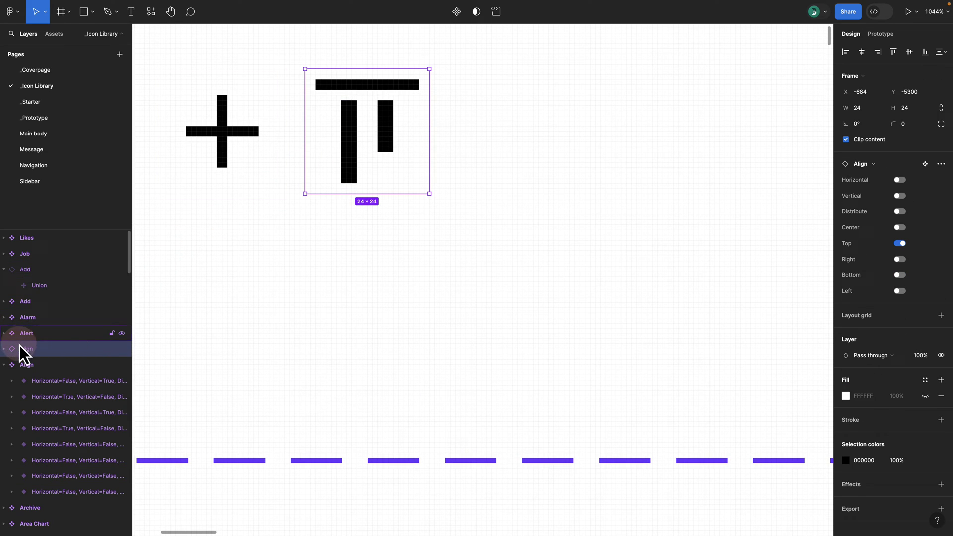
pyautogui.click(5, 349)
pyautogui.click(37, 366)
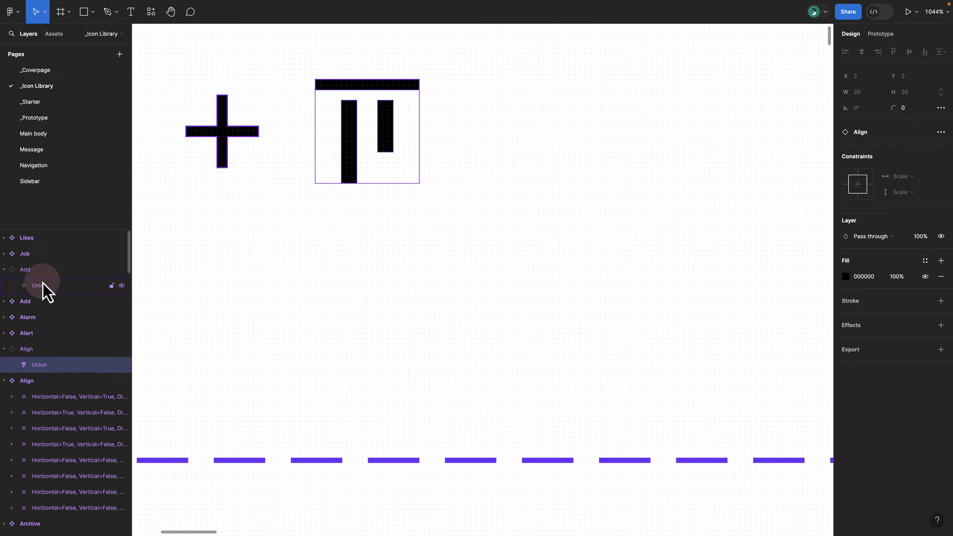
# Step: Compare the Add and Align instance frames and the Add instance's Union shape
pyautogui.click(32, 274)
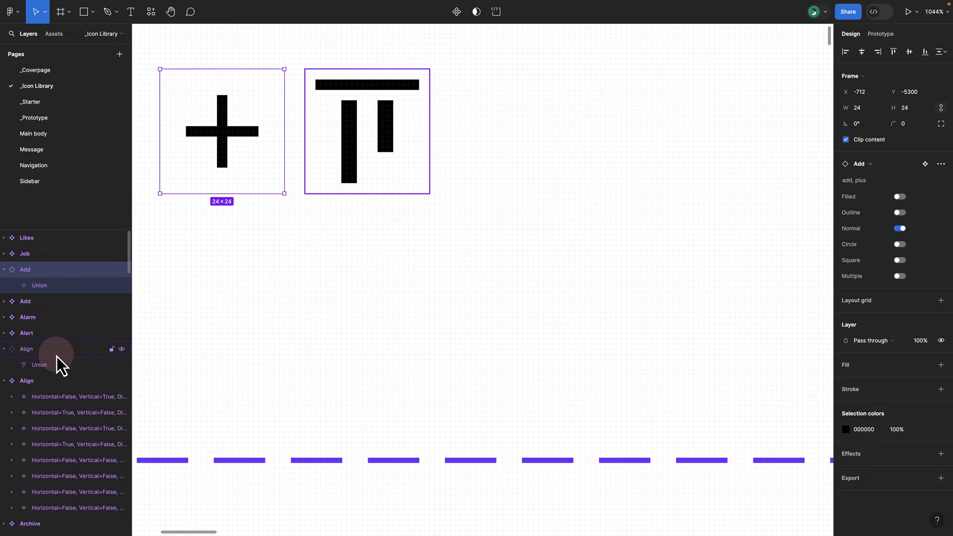
pyautogui.click(284, 258)
pyautogui.scroll(-3, 284, 258)
pyautogui.click(343, 181)
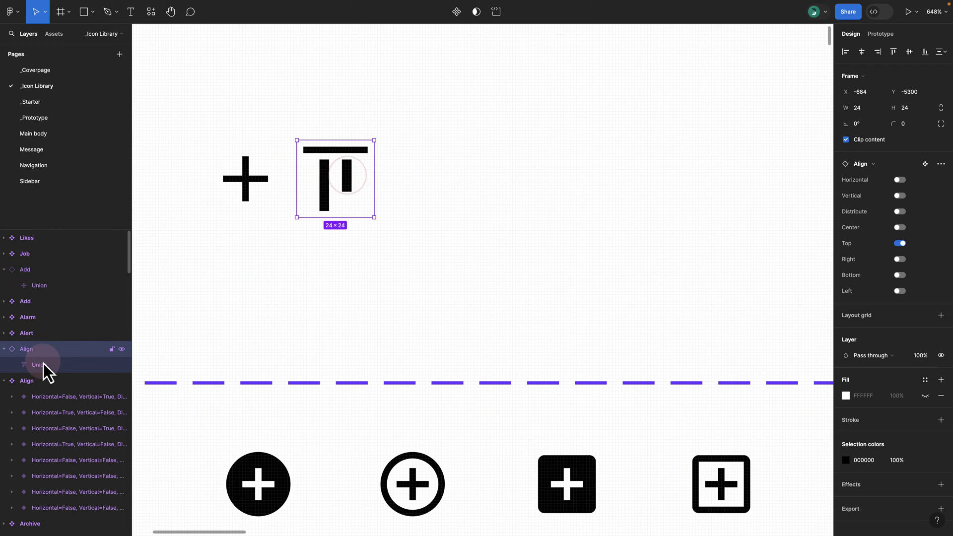
pyautogui.click(233, 191)
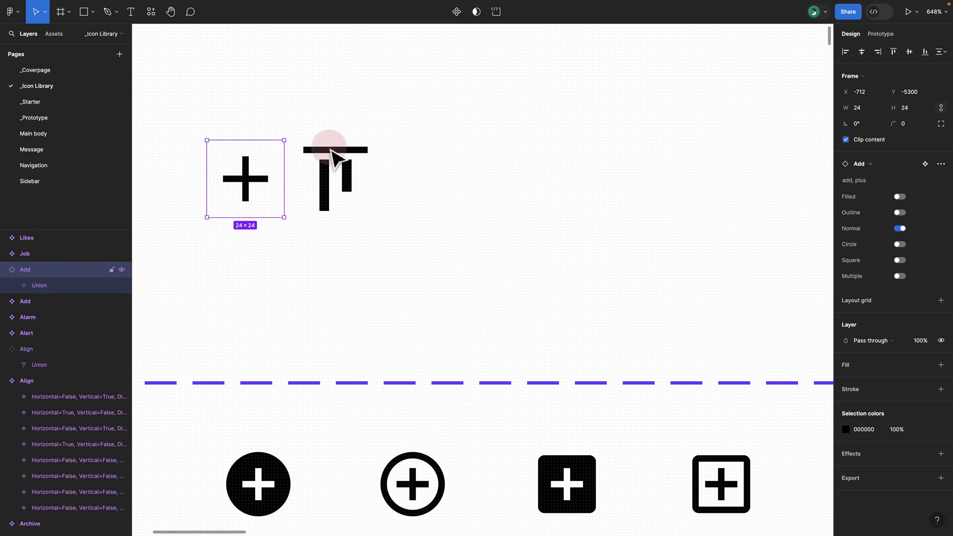
pyautogui.click(239, 182)
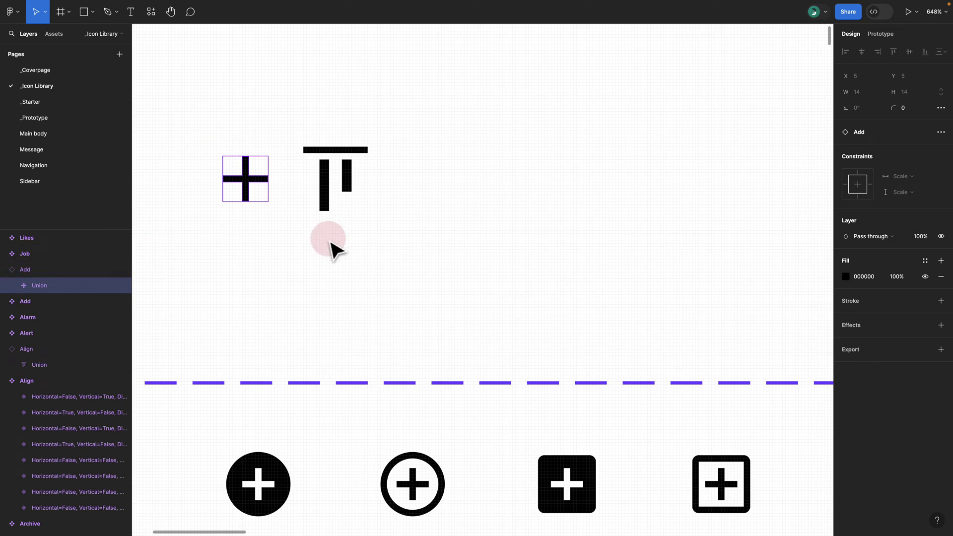
pyautogui.click(328, 241)
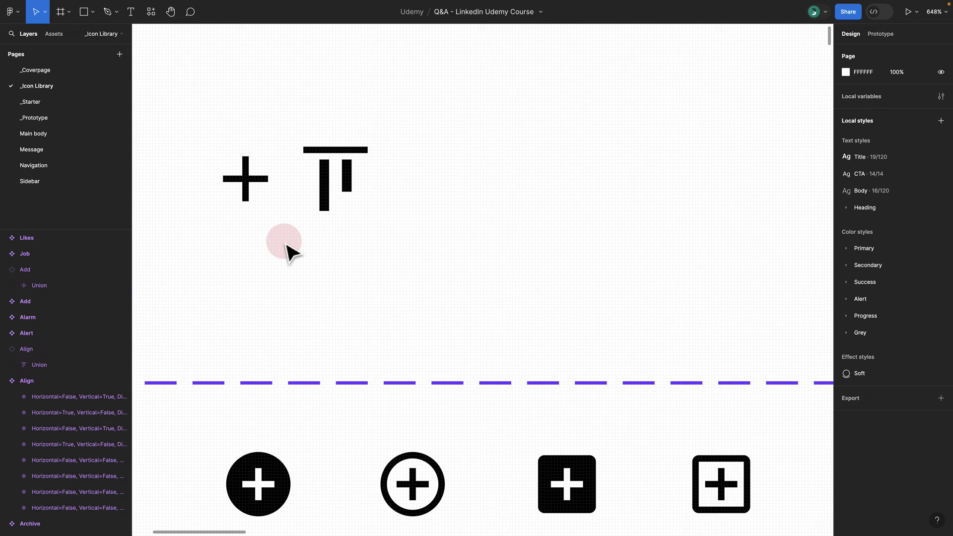
# Step: Try renaming the Union layers in the Add and Align instances, keeping the name Union
pyautogui.click(37, 287)
pyautogui.doubleClick(33, 286)
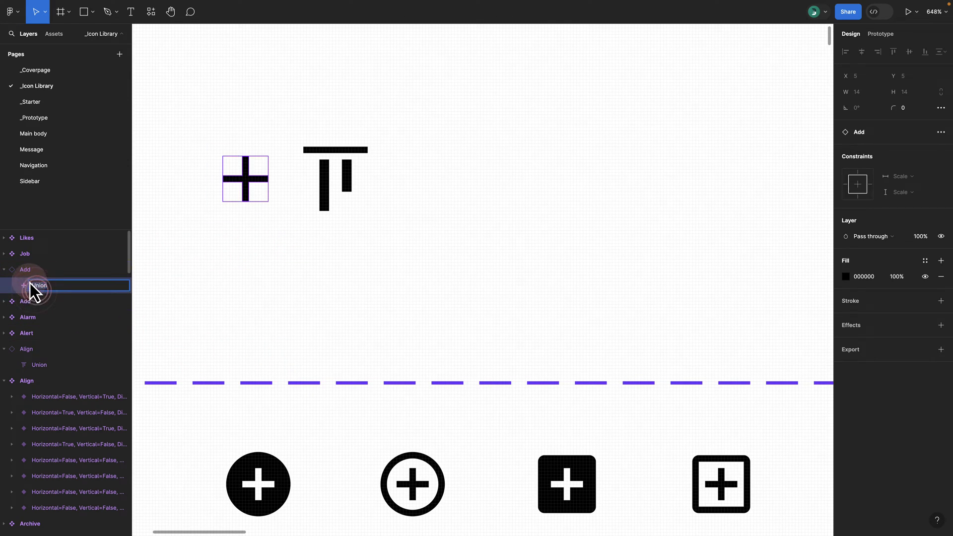
pyautogui.click(31, 271)
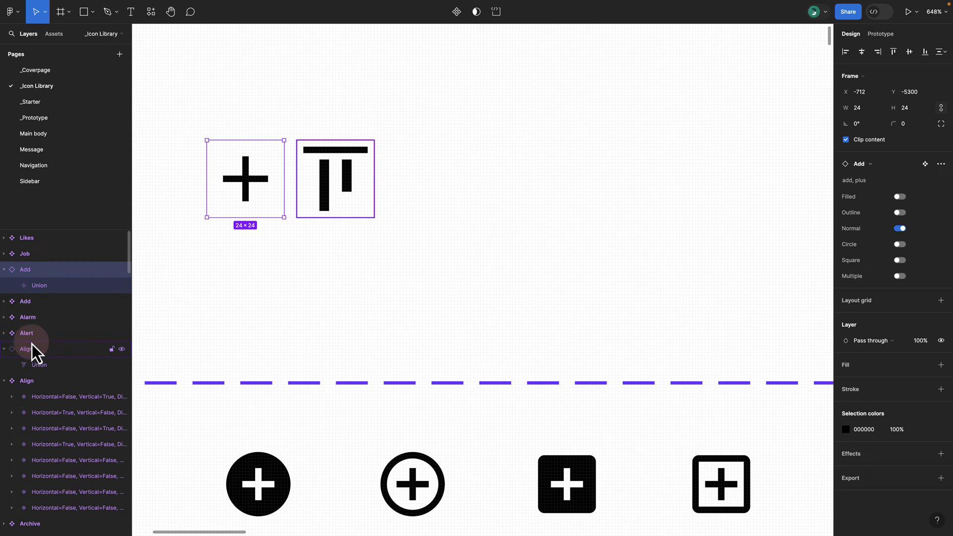
pyautogui.doubleClick(35, 290)
pyautogui.press('Return')
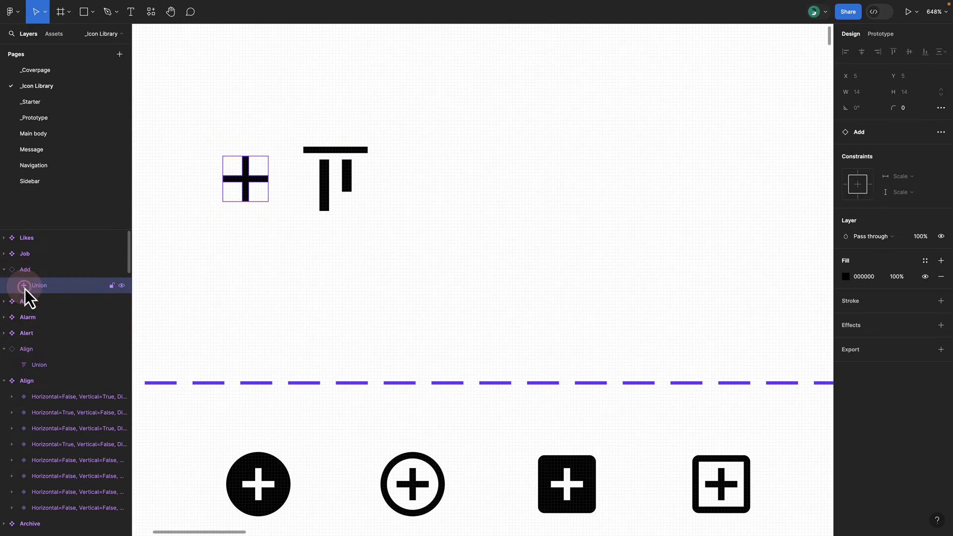
pyautogui.click(44, 287)
pyautogui.doubleClick(47, 288)
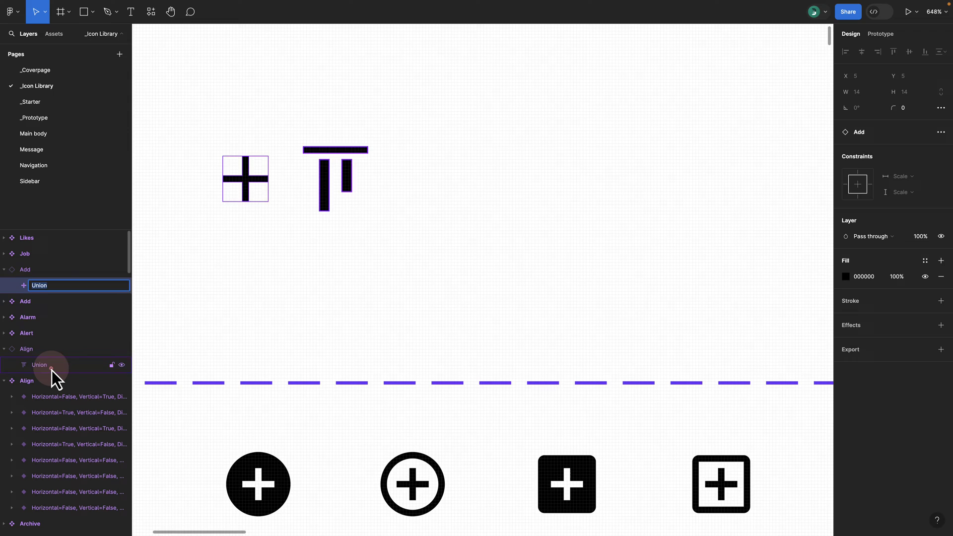
pyautogui.doubleClick(51, 369)
pyautogui.doubleClick(45, 288)
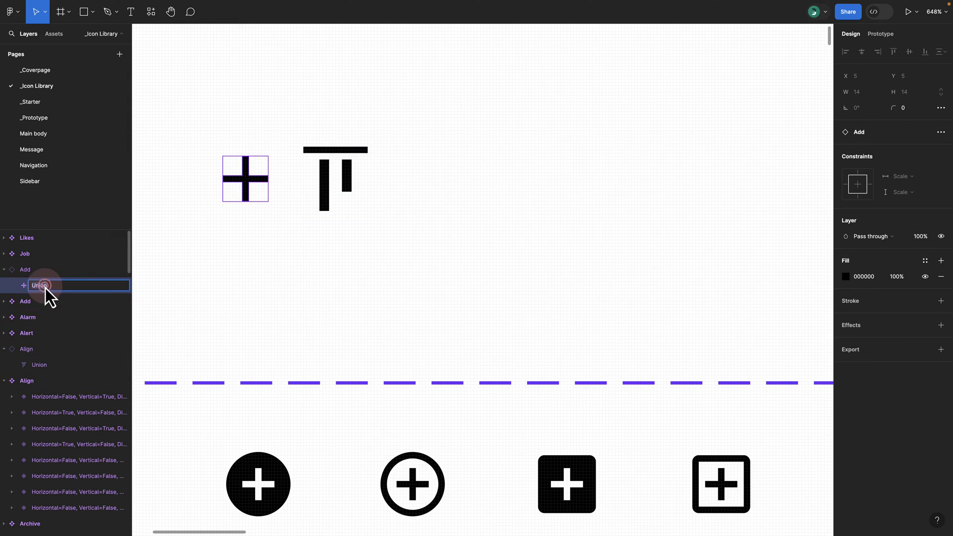
pyautogui.click(42, 276)
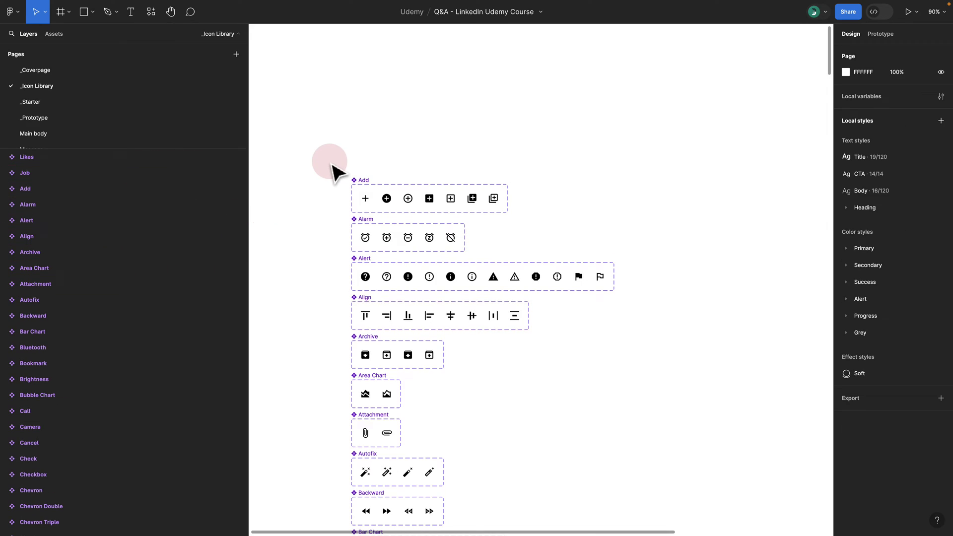
# Step: Select every variant's inner Union layer on the page, then cancel the batch rename
pyautogui.press('super+a')
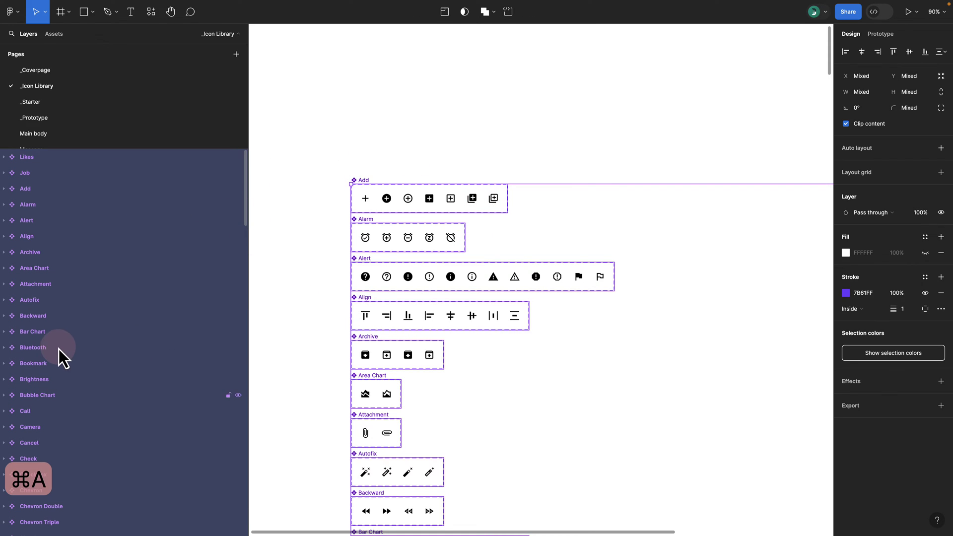
pyautogui.press('Return')
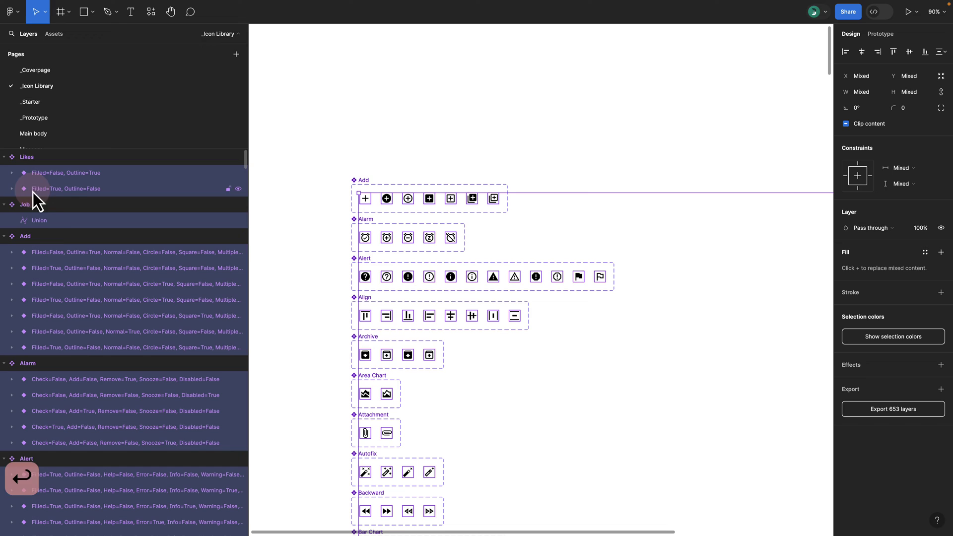
pyautogui.press('Return')
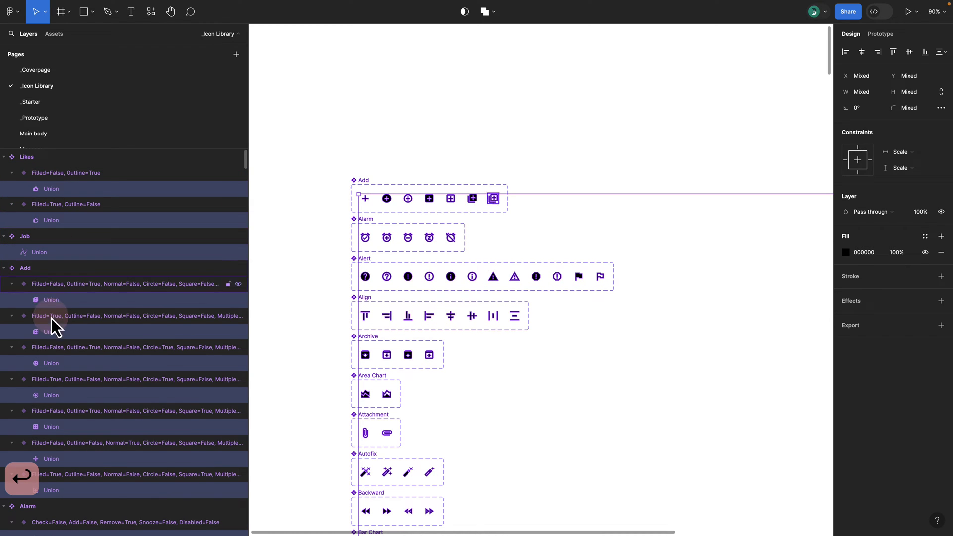
pyautogui.scroll(-10, 52, 323)
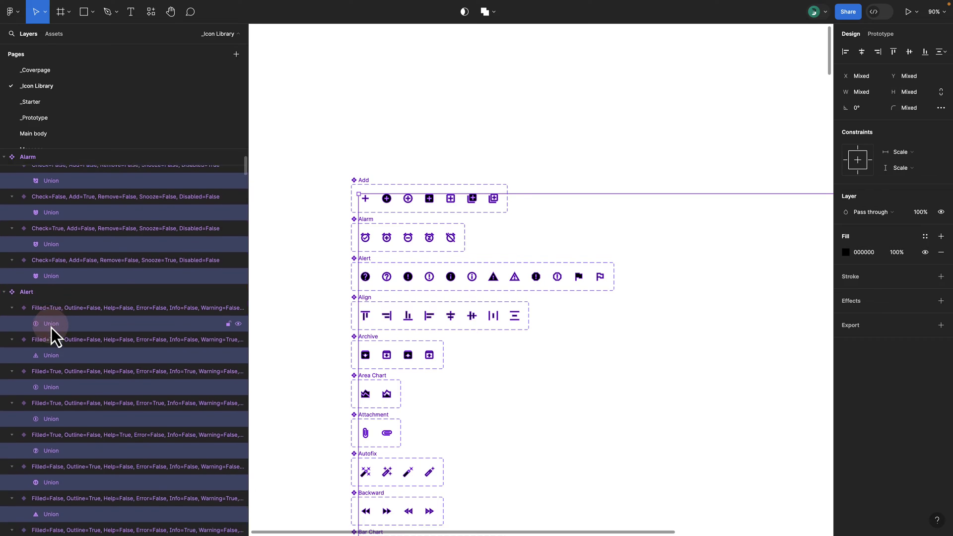
pyautogui.scroll(-2, 52, 328)
pyautogui.scroll(-2, 58, 413)
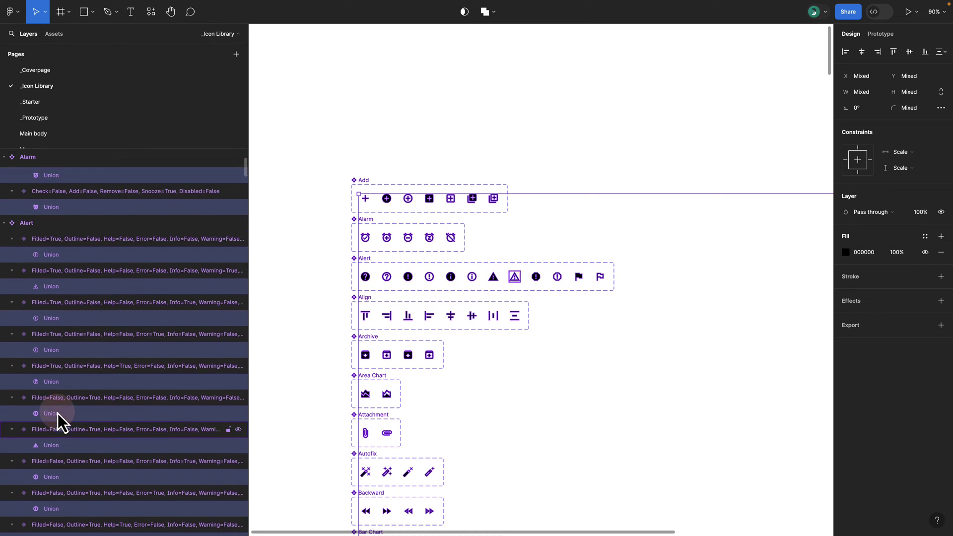
pyautogui.scroll(2, 57, 413)
pyautogui.press('super+r')
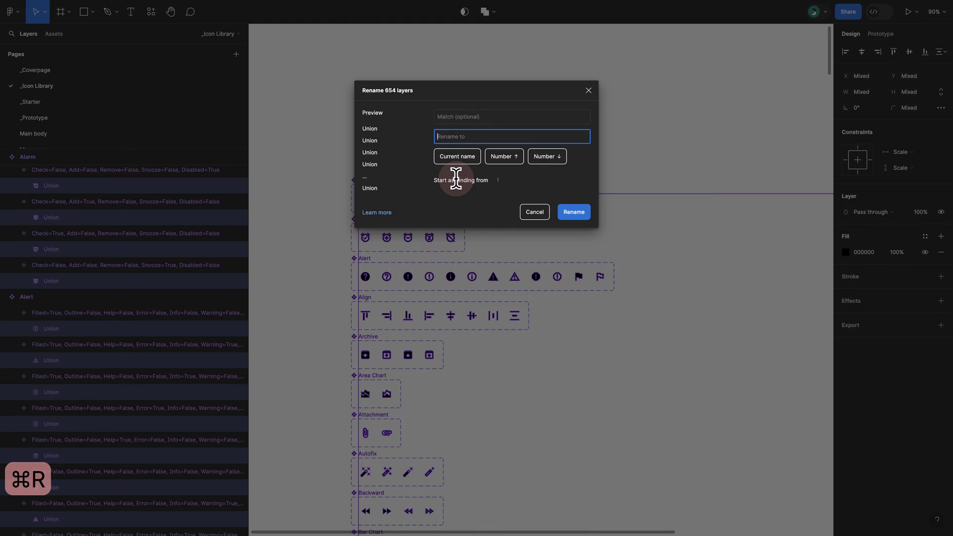
pyautogui.click(470, 137)
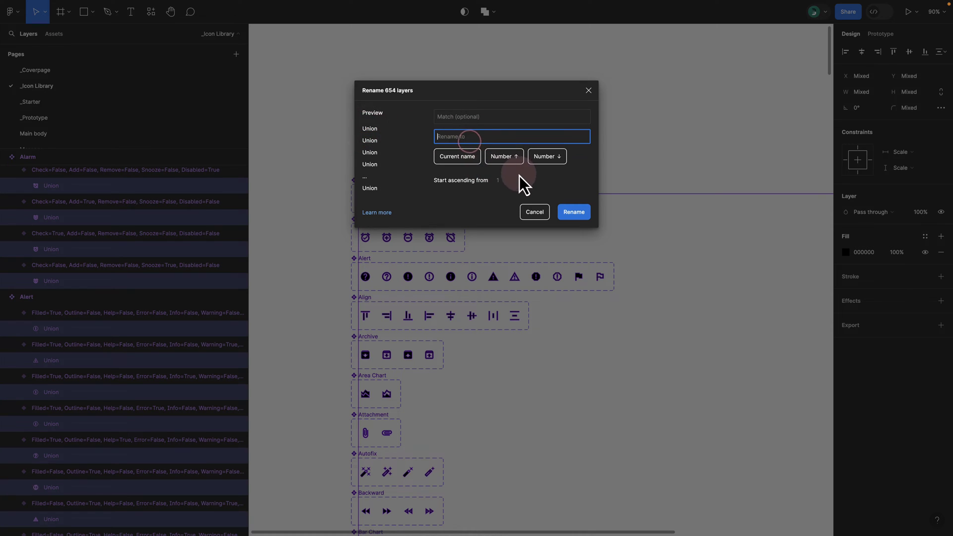
pyautogui.click(533, 212)
# Step: Collapse the layers, enlarge the pages list to show every page, and open the Sidebar page
pyautogui.click(420, 117)
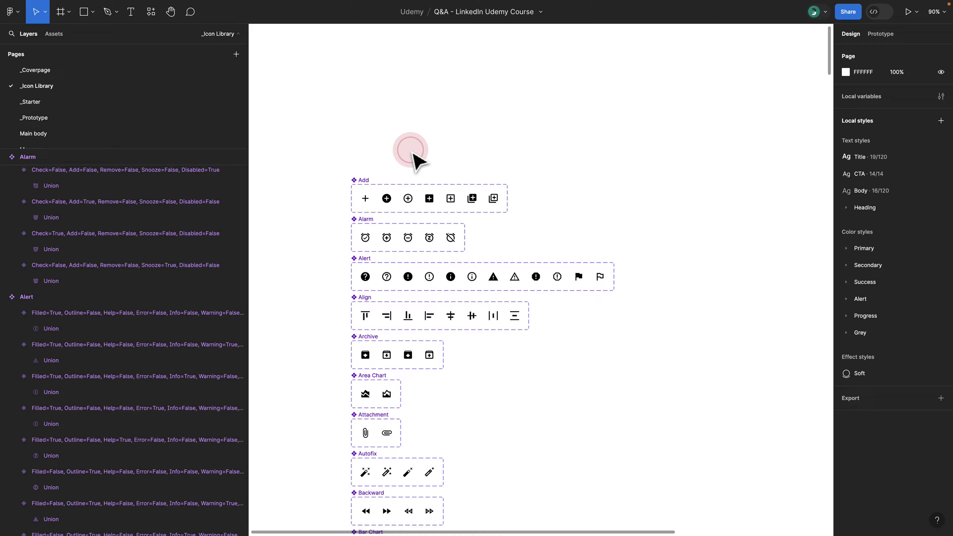
pyautogui.hotkey('alt', 'l')
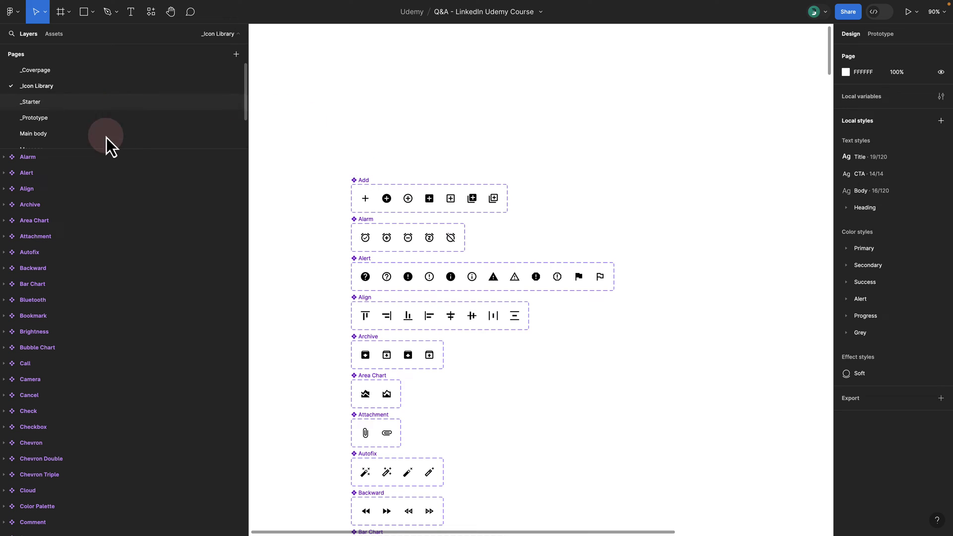
pyautogui.moveTo(138, 149); pyautogui.dragTo(139, 224)
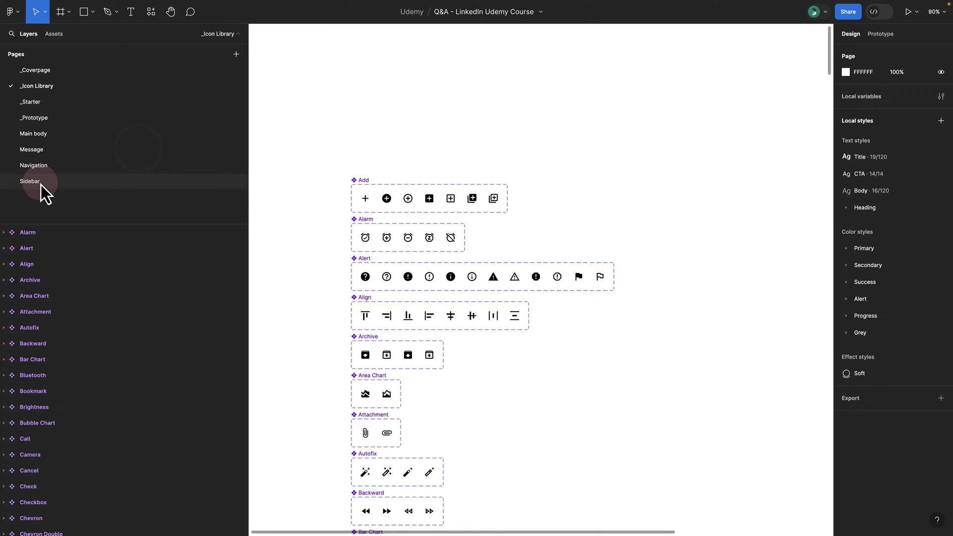
pyautogui.click(42, 180)
pyautogui.click(44, 170)
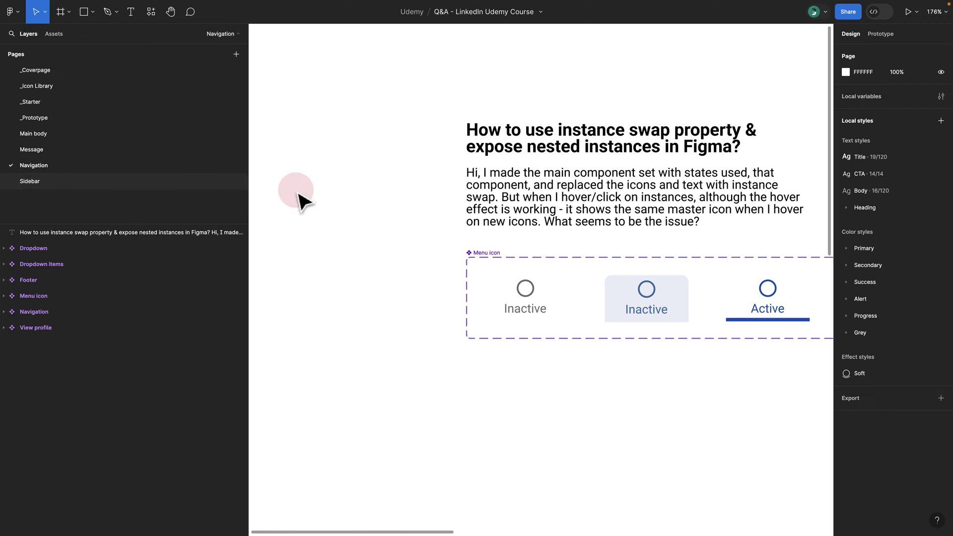
pyautogui.press('space')
pyautogui.scroll(-5, 437, 199)
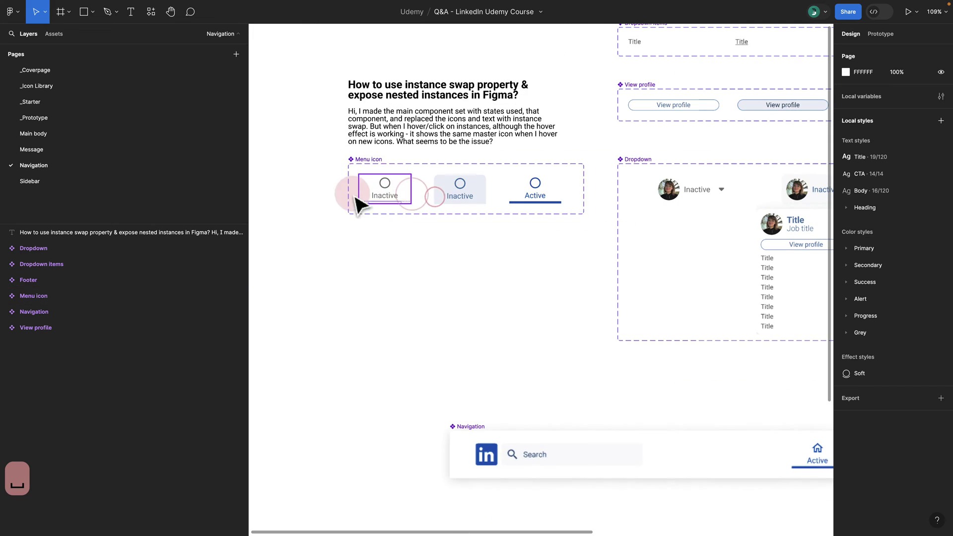
pyautogui.click(367, 164)
pyautogui.scroll(5, 416, 201)
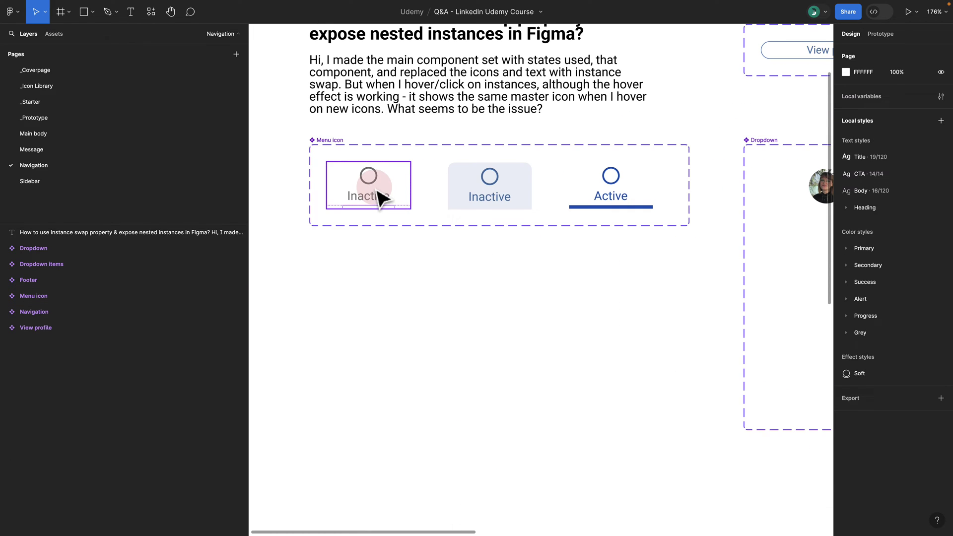
pyautogui.click(402, 197)
pyautogui.scroll(-2, 402, 199)
pyautogui.click(479, 201)
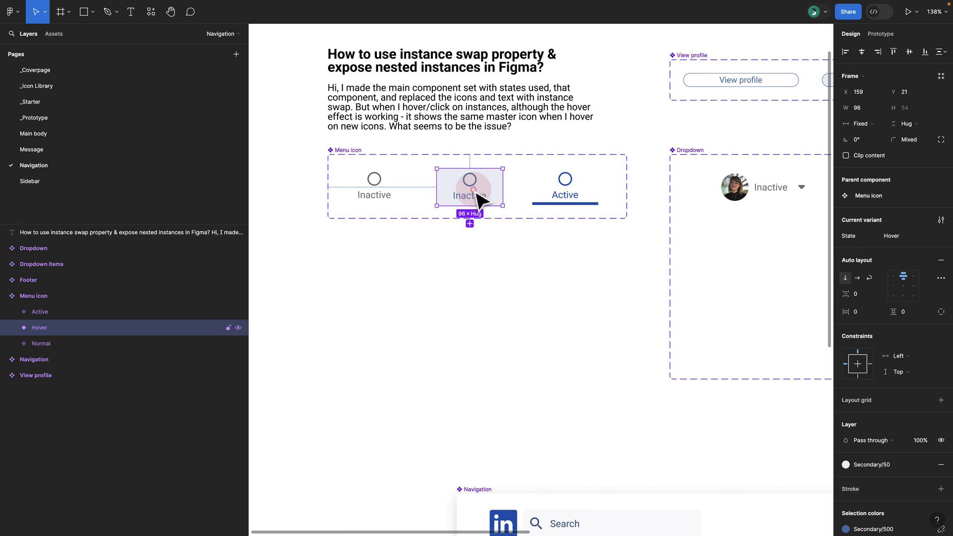
pyautogui.click(559, 201)
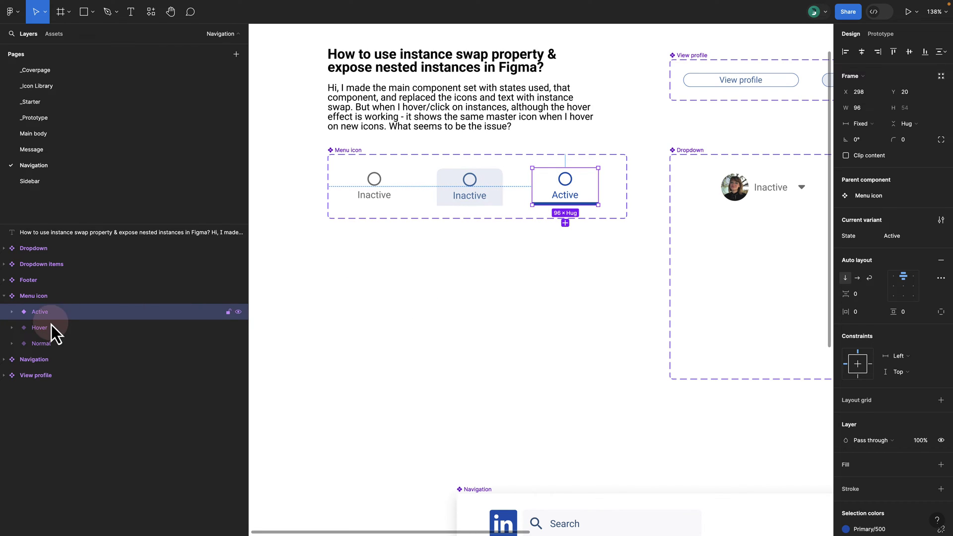
pyautogui.click(43, 297)
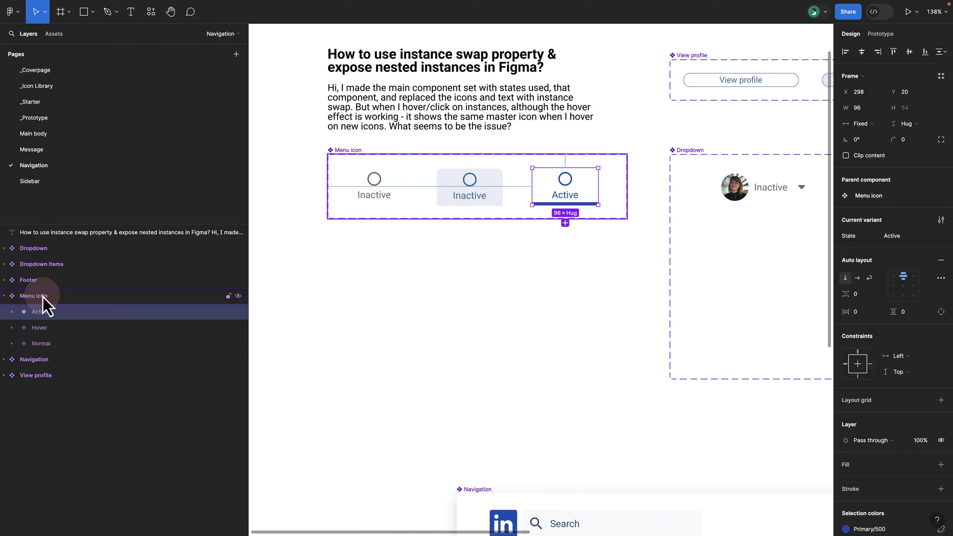
pyautogui.press('Return')
pyautogui.press('Return')
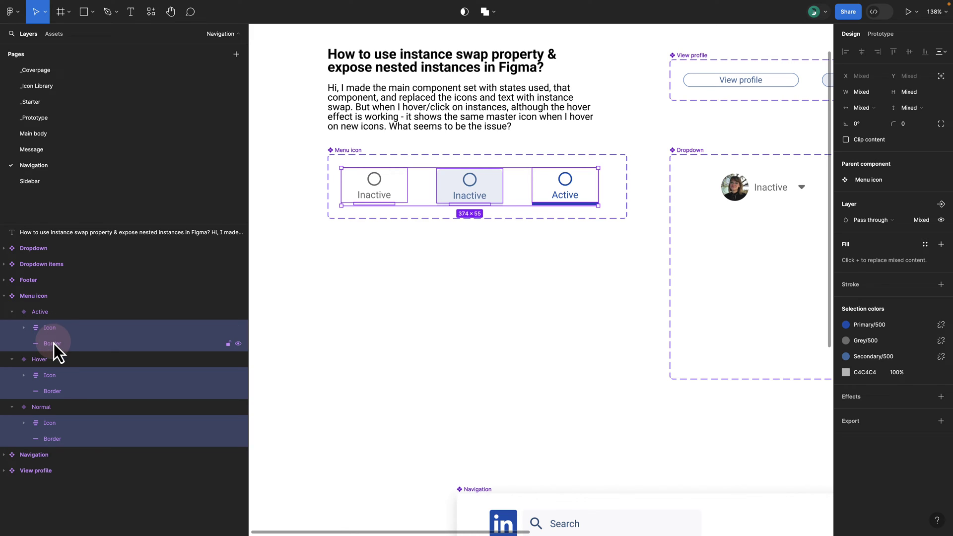
pyautogui.press('Return')
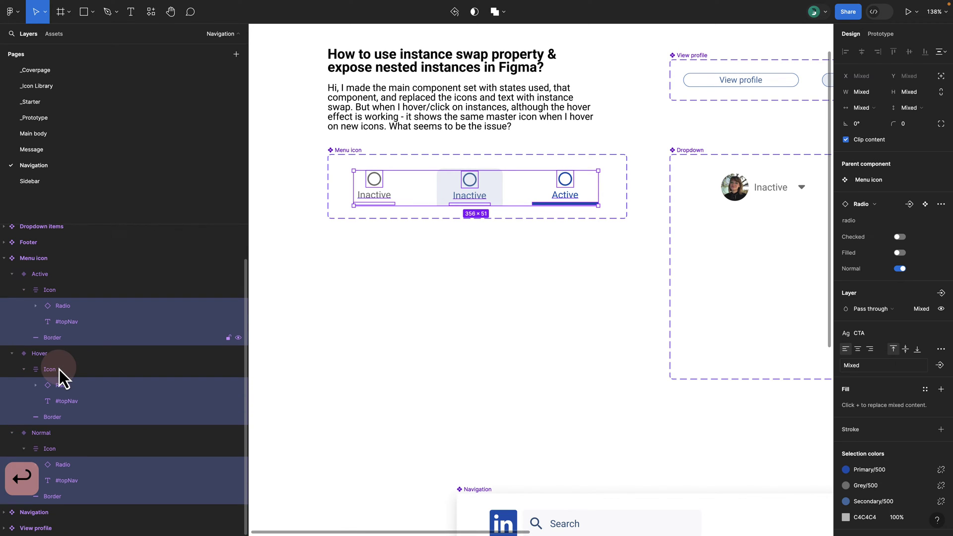
pyautogui.click(59, 309)
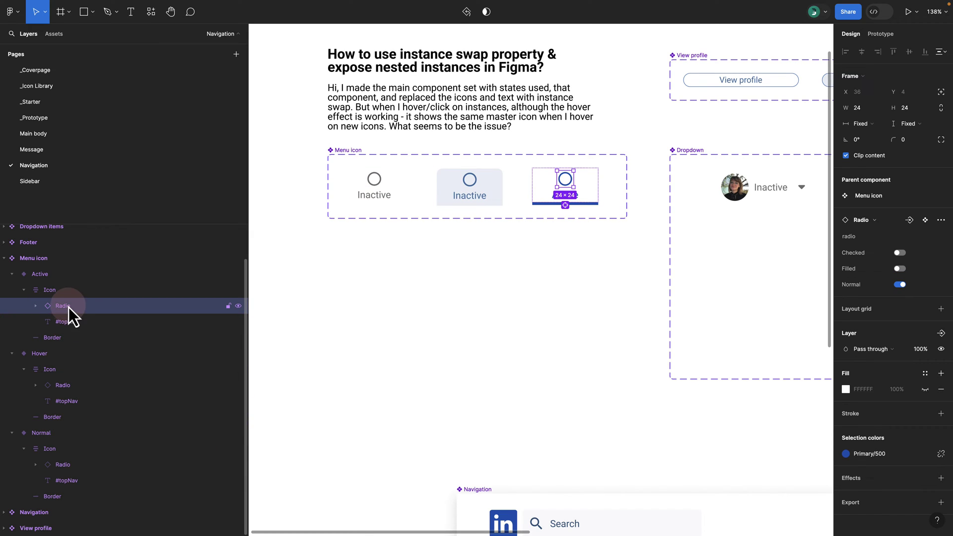
pyautogui.click(925, 220)
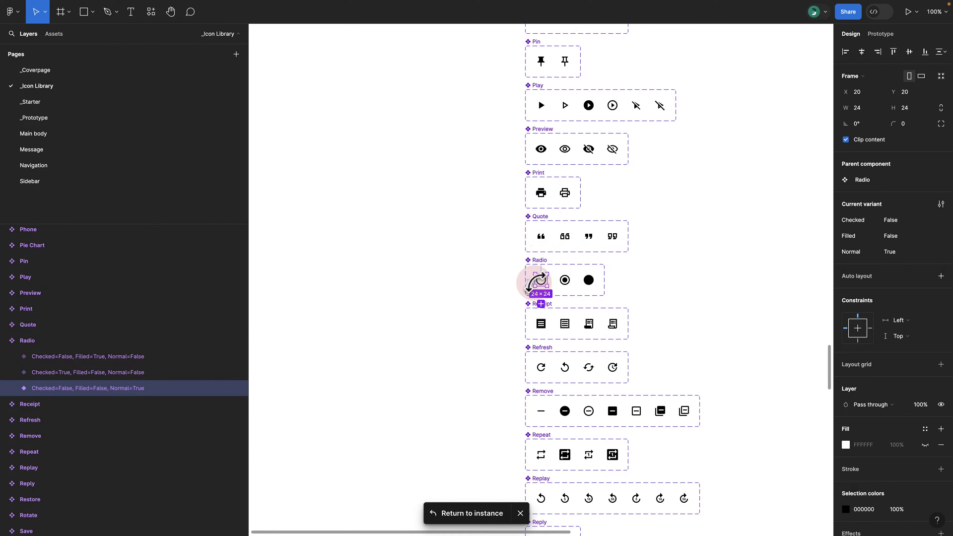
pyautogui.click(483, 516)
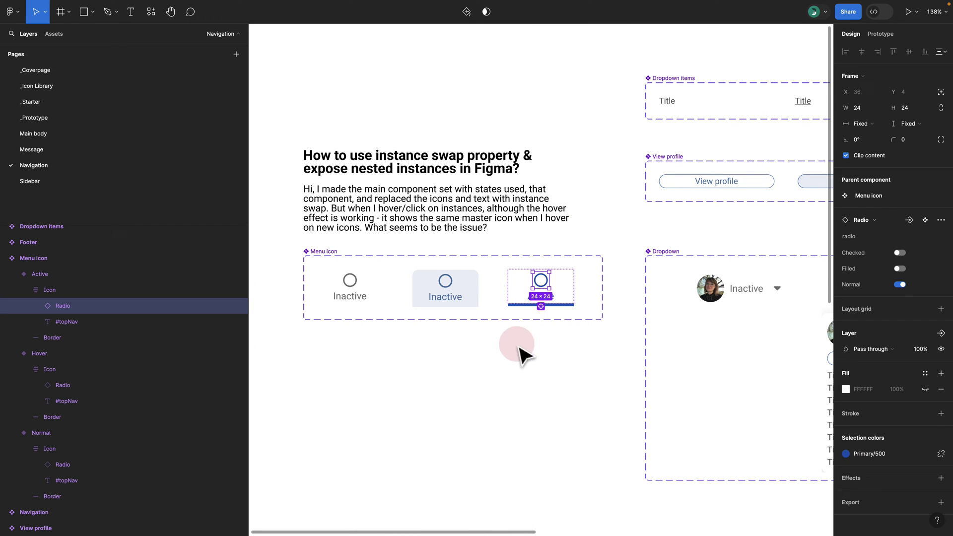
pyautogui.click(432, 360)
# Step: Create an Inactive Menu icon instance below the set and select its nested Radio icon
pyautogui.press('space')
pyautogui.moveTo(432, 366); pyautogui.dragTo(463, 244)
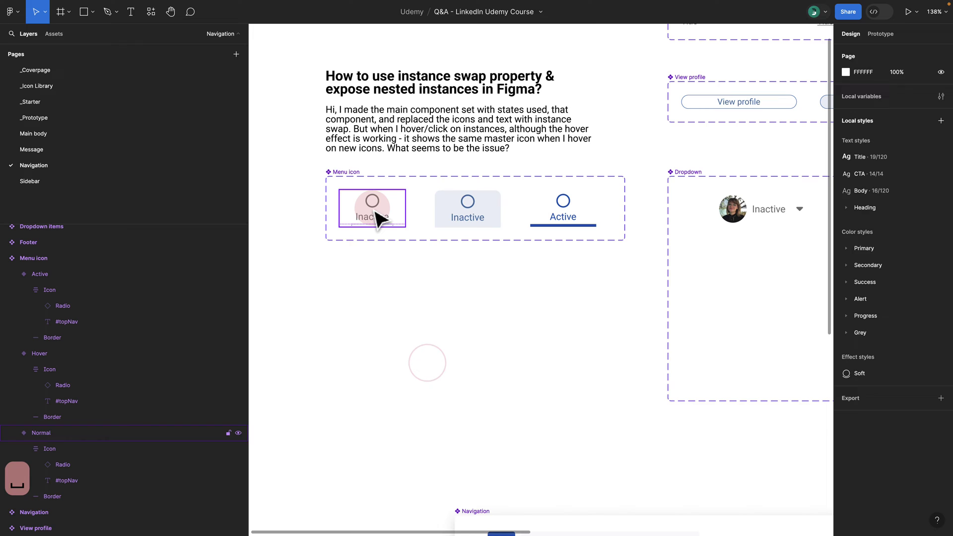
pyautogui.moveTo(379, 213); pyautogui.dragTo(461, 337)
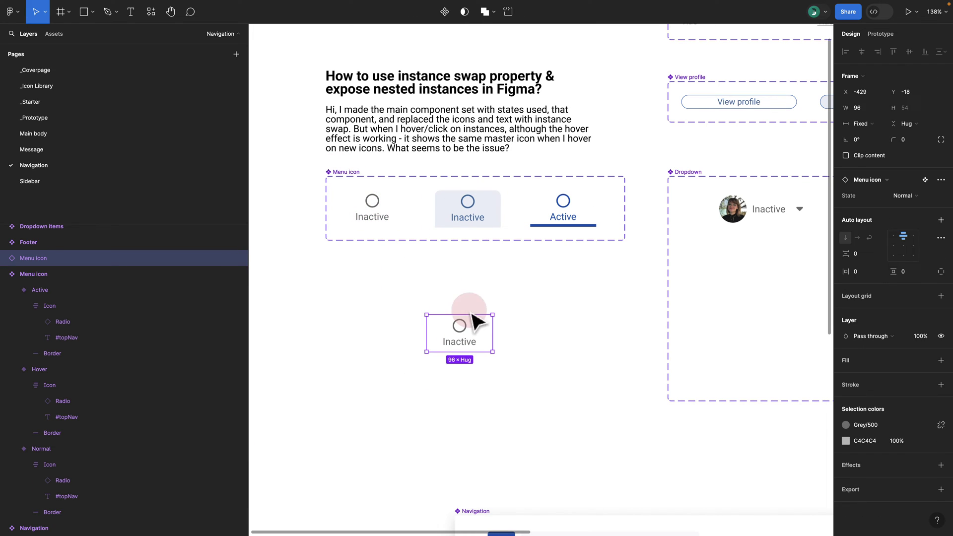
pyautogui.scroll(5, 468, 338)
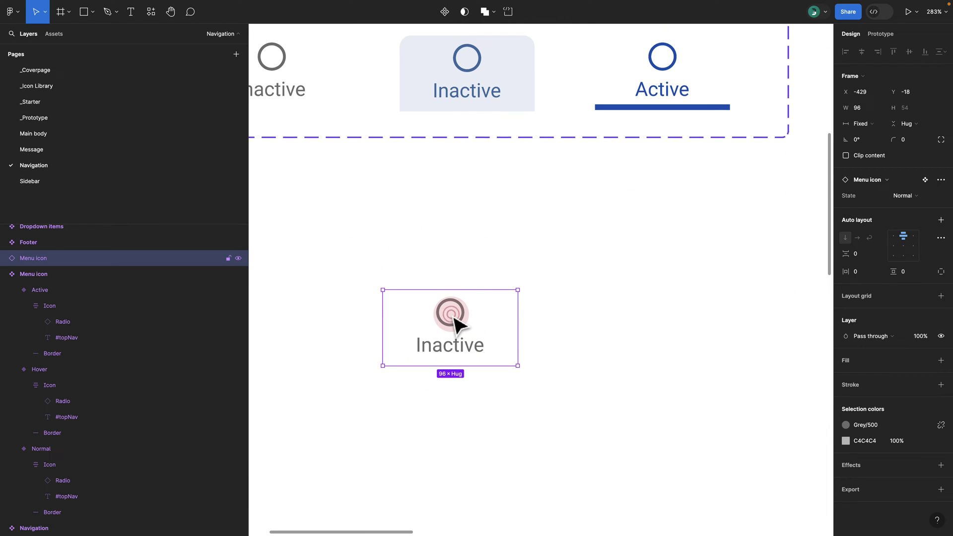
pyautogui.doubleClick(456, 325)
pyautogui.hotkey('alt', 'l')
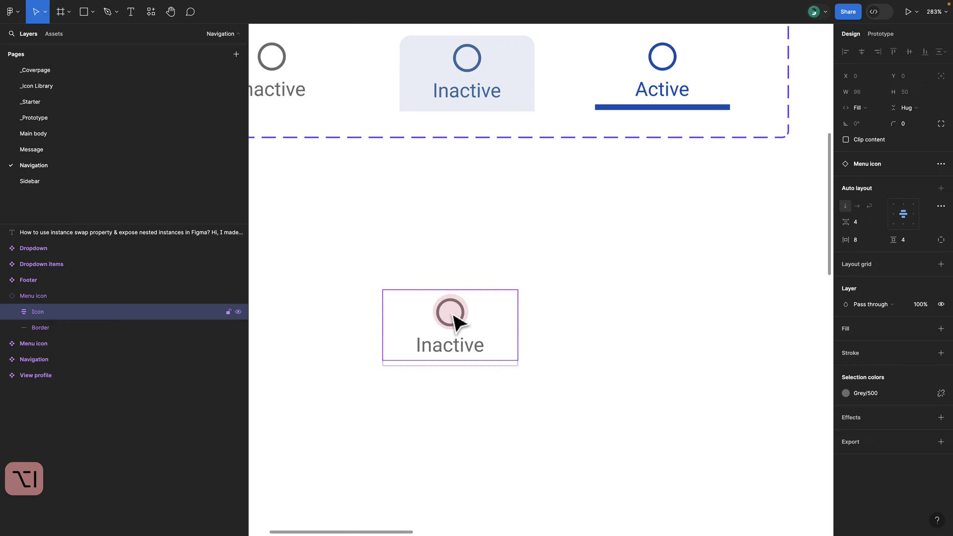
pyautogui.doubleClick(456, 323)
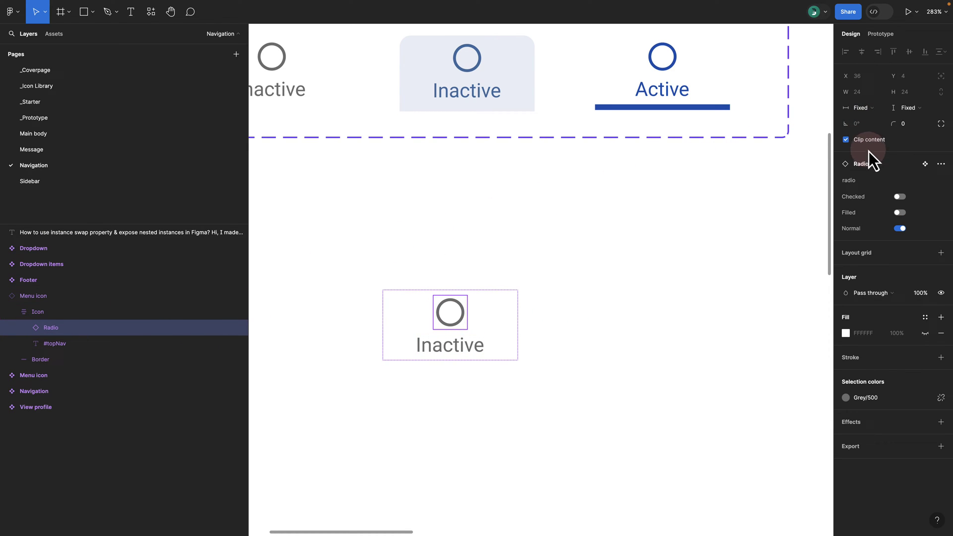
# Step: Swap the nested icon from Local components, trying Share and Settings before settling on Send
pyautogui.click(870, 165)
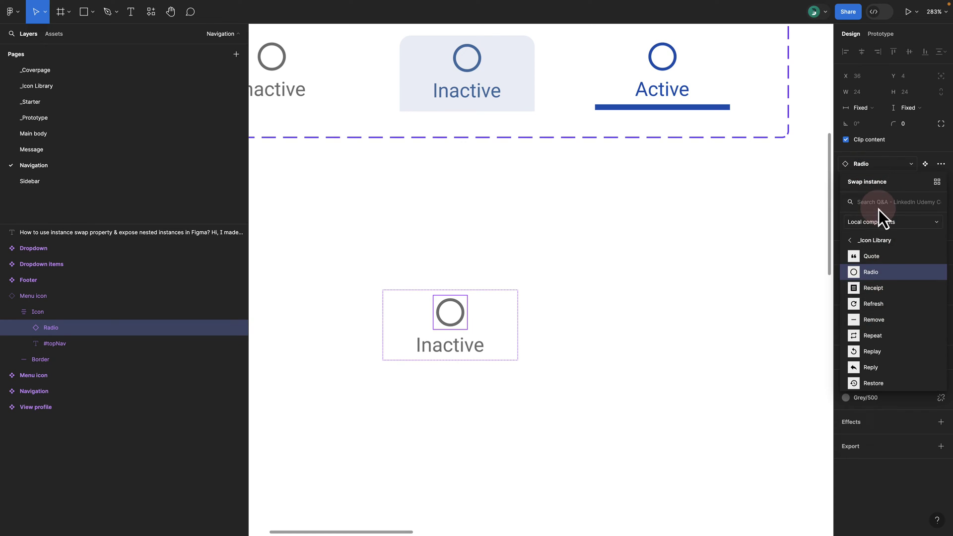
pyautogui.moveTo(886, 186); pyautogui.dragTo(684, 169)
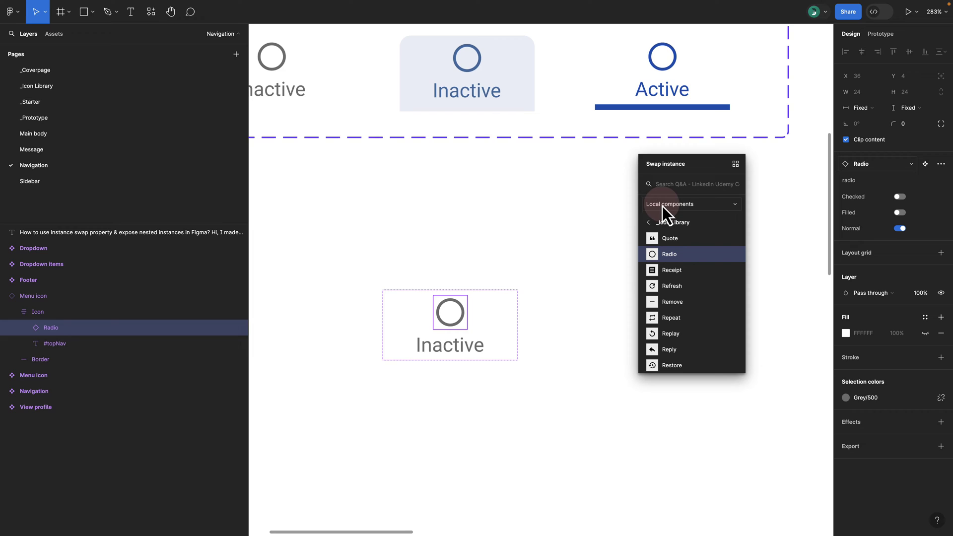
pyautogui.click(678, 206)
pyautogui.click(681, 207)
pyautogui.scroll(-5, 672, 320)
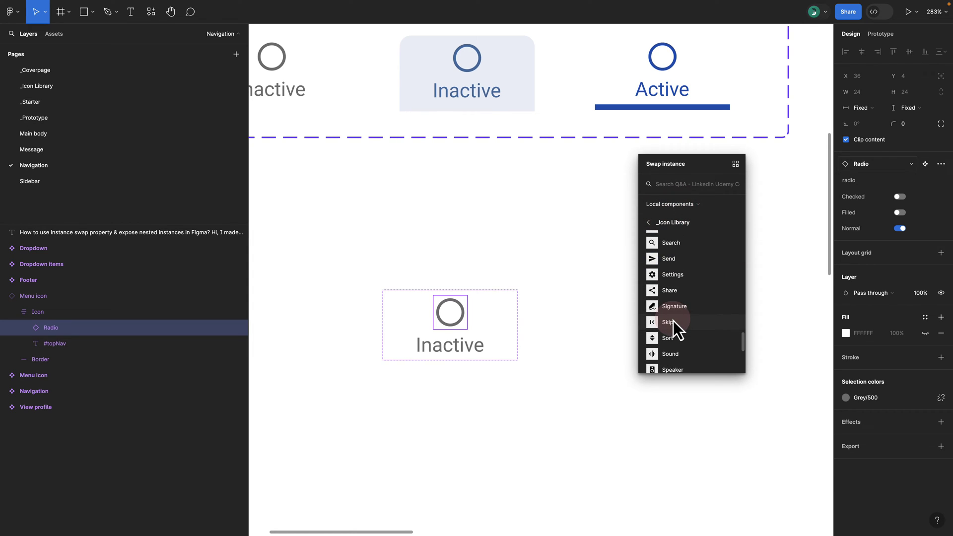
pyautogui.click(670, 291)
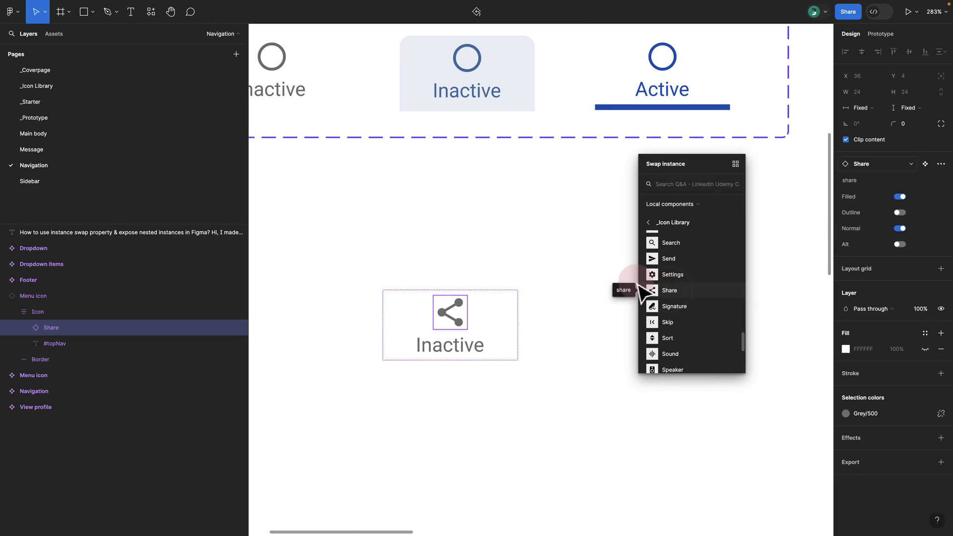
pyautogui.click(663, 275)
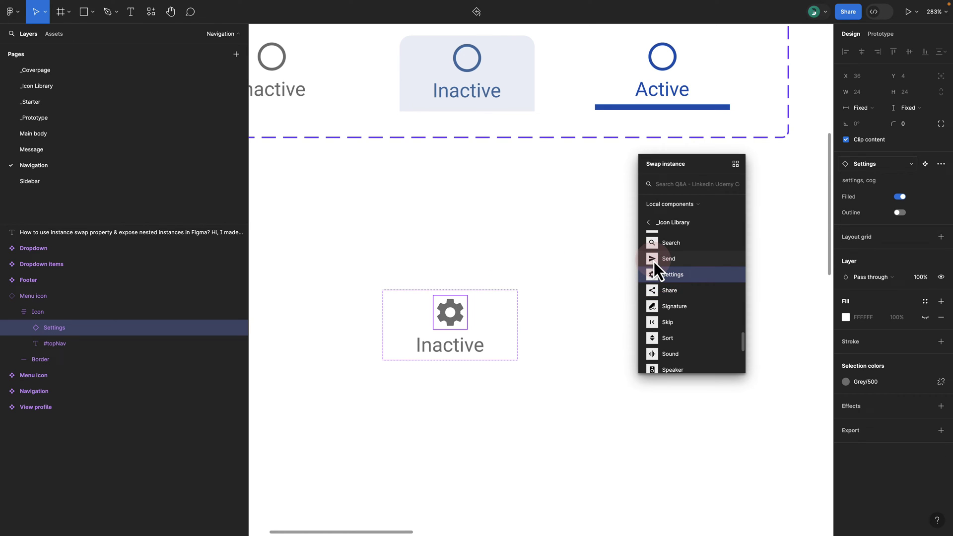
pyautogui.click(653, 259)
pyautogui.click(477, 264)
# Step: Nudge the new instance up-left and set its state to Hover
pyautogui.moveTo(447, 314); pyautogui.dragTo(425, 302)
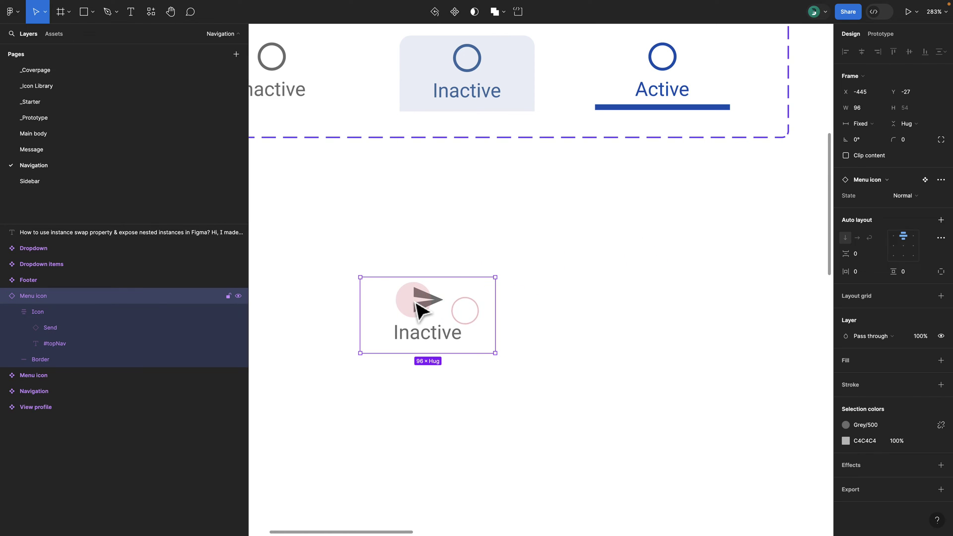
pyautogui.click(901, 196)
pyautogui.click(894, 209)
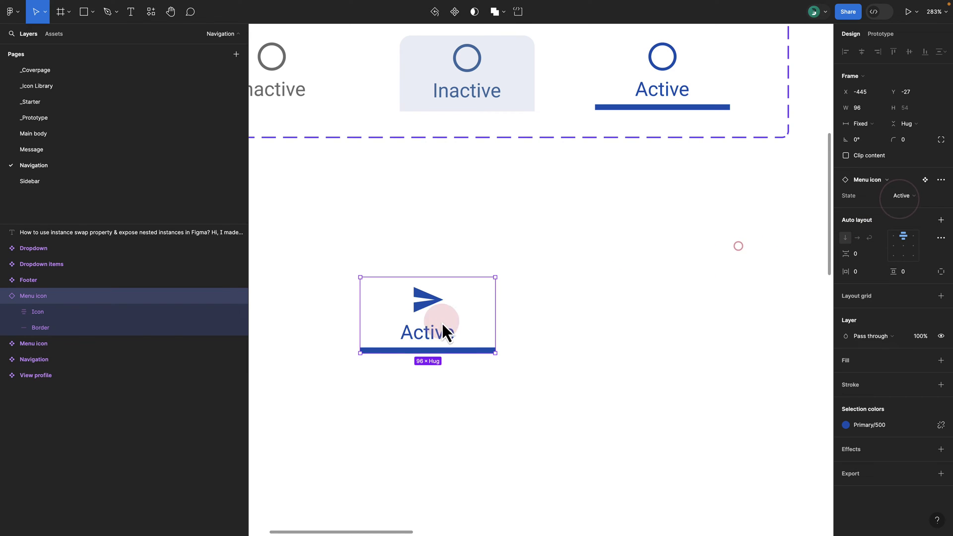
pyautogui.click(901, 196)
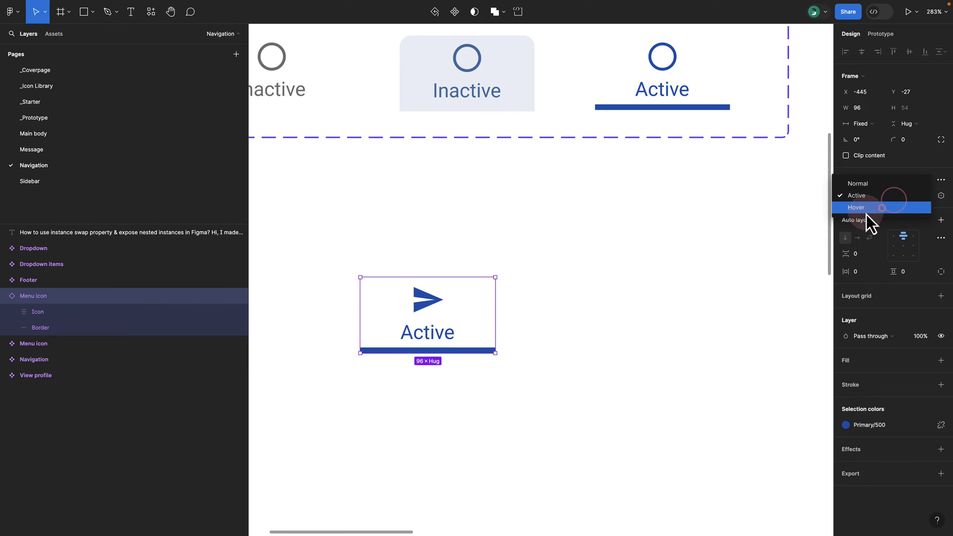
pyautogui.click(889, 207)
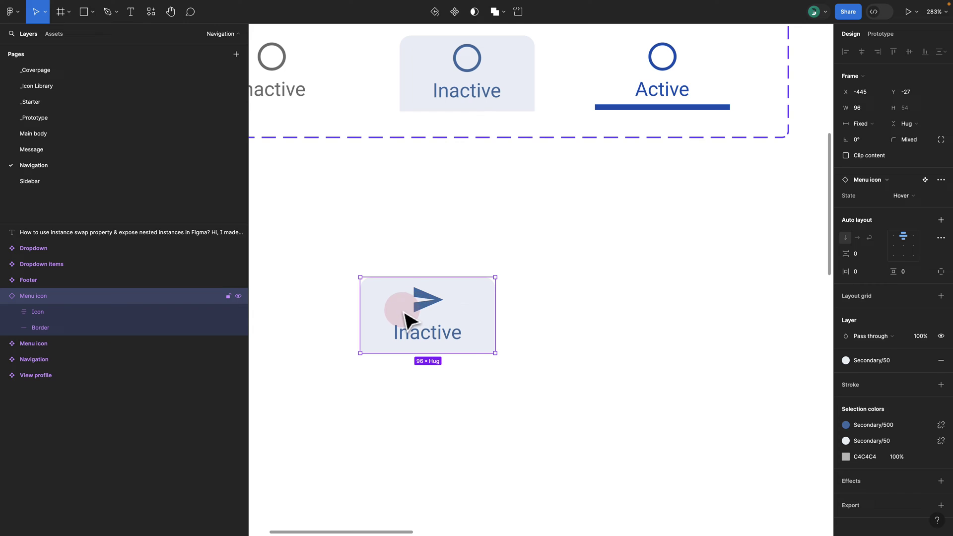
# Step: On the _Icon Library page, drag out a Radio instance and a quote icon copy, then cut both
pyautogui.click(57, 85)
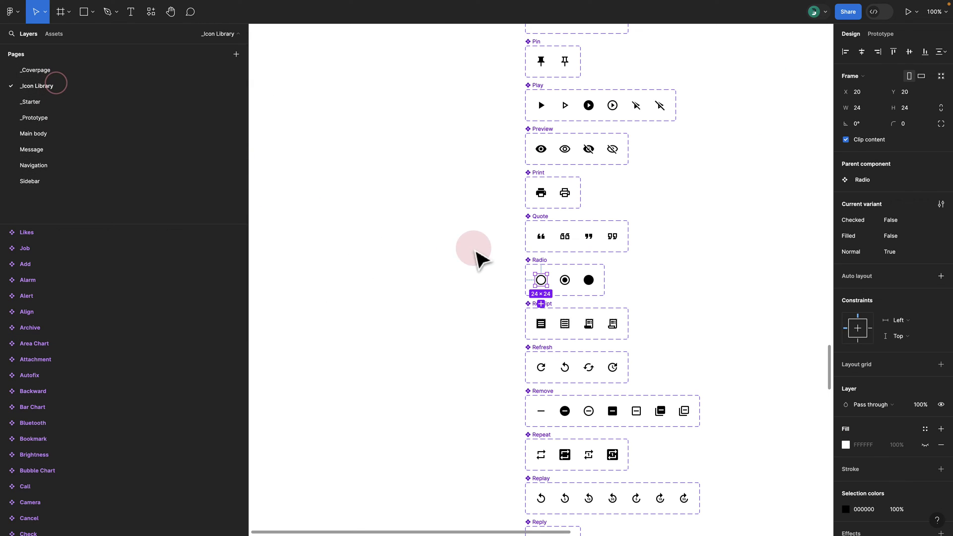
pyautogui.click(489, 272)
pyautogui.scroll(5, 496, 276)
pyautogui.click(514, 284)
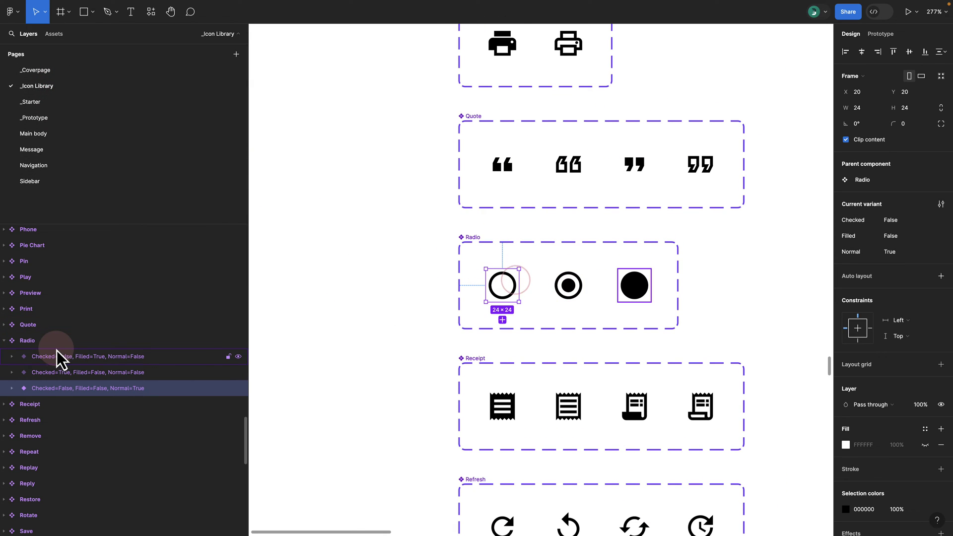
pyautogui.moveTo(503, 283); pyautogui.dragTo(364, 182)
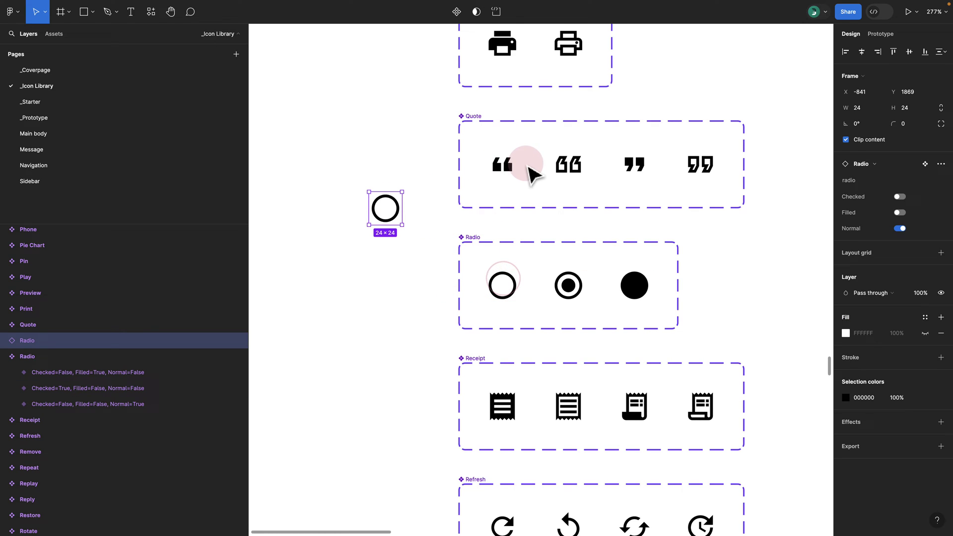
pyautogui.moveTo(509, 168); pyautogui.dragTo(399, 141)
pyautogui.click(351, 112)
pyautogui.moveTo(353, 116); pyautogui.dragTo(411, 228)
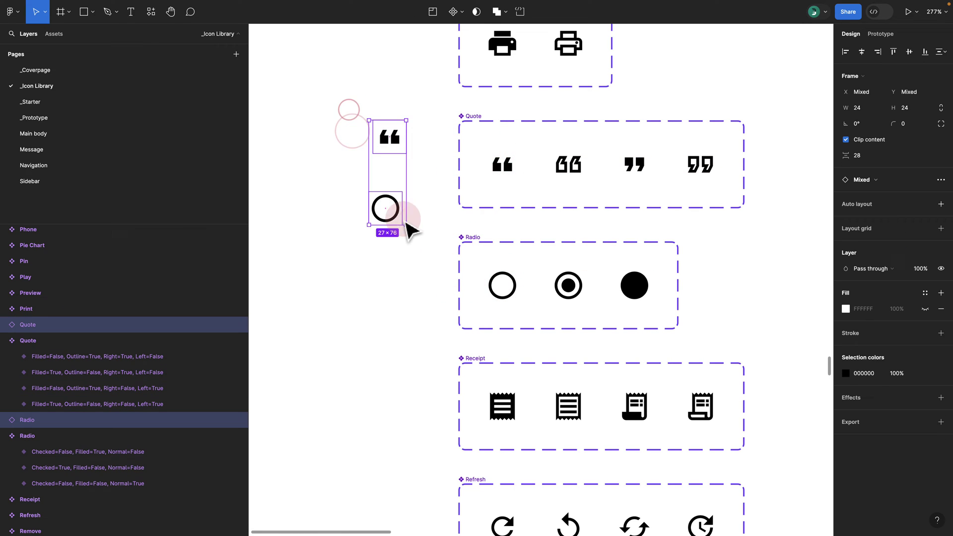
pyautogui.press('super+x')
# Step: Paste the quote and radio icons onto the Navigation page and place the radio beside the quote
pyautogui.click(49, 181)
pyautogui.click(103, 165)
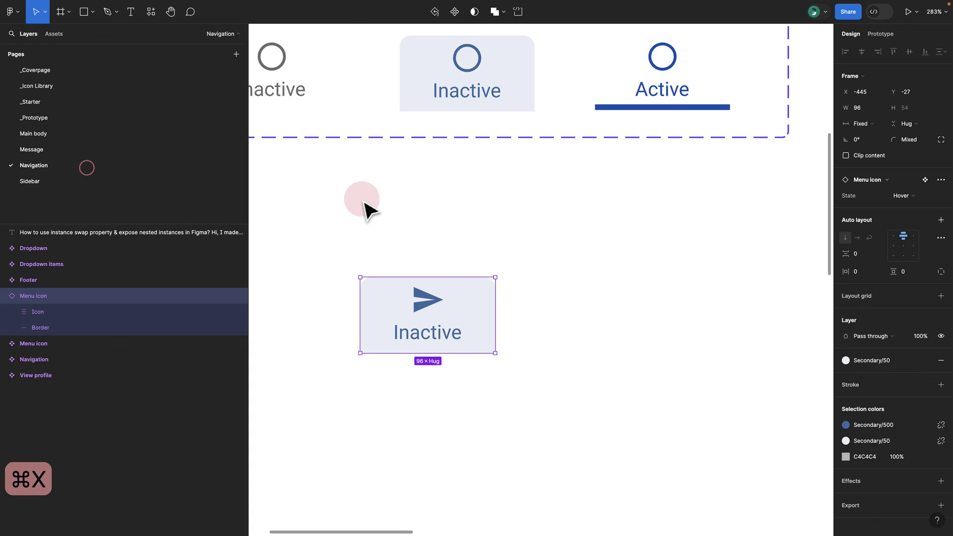
pyautogui.click(368, 201)
pyautogui.press('super+v')
pyautogui.click(353, 218)
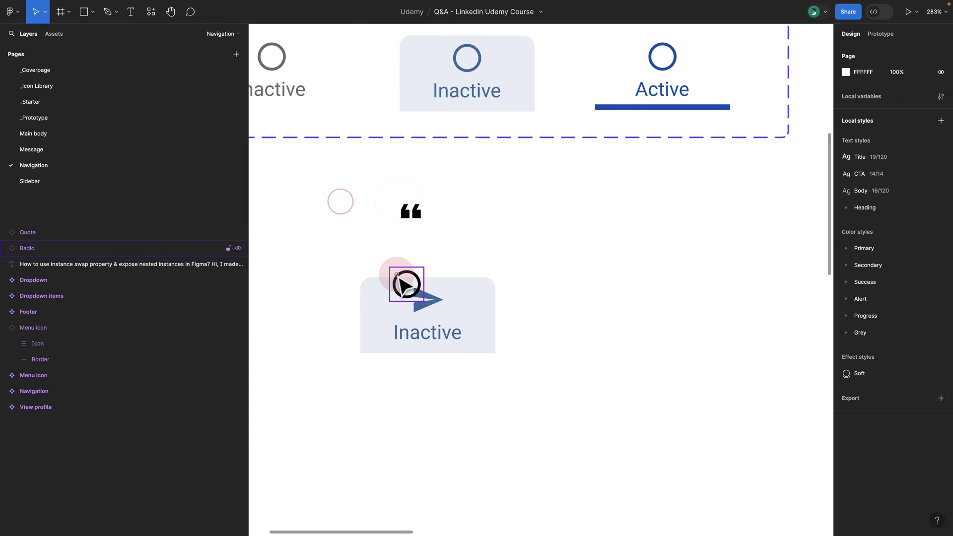
pyautogui.moveTo(404, 283); pyautogui.dragTo(464, 215)
# Step: Inspect the inner Union shapes of the quote and radio icons
pyautogui.moveTo(374, 188); pyautogui.dragTo(522, 266)
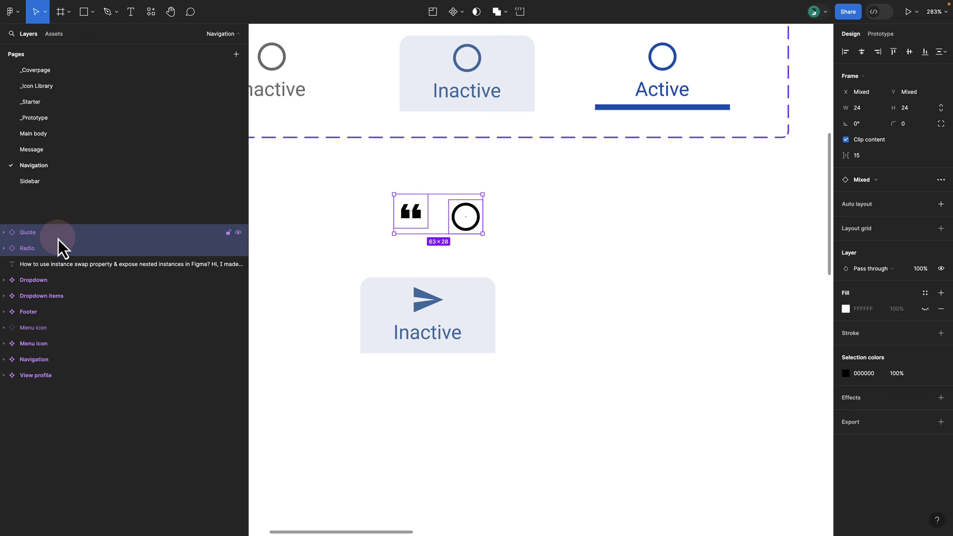
pyautogui.press('Return')
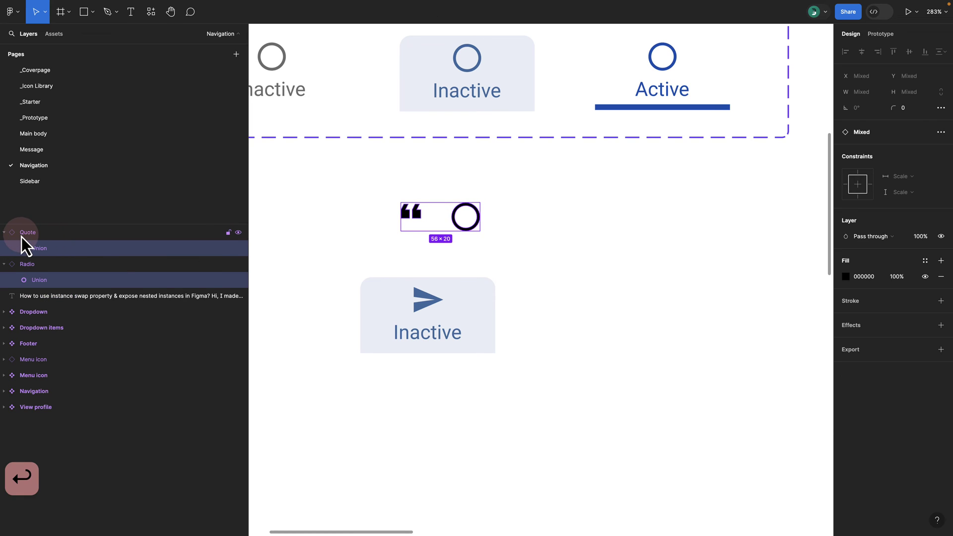
pyautogui.click(43, 252)
pyautogui.click(46, 282)
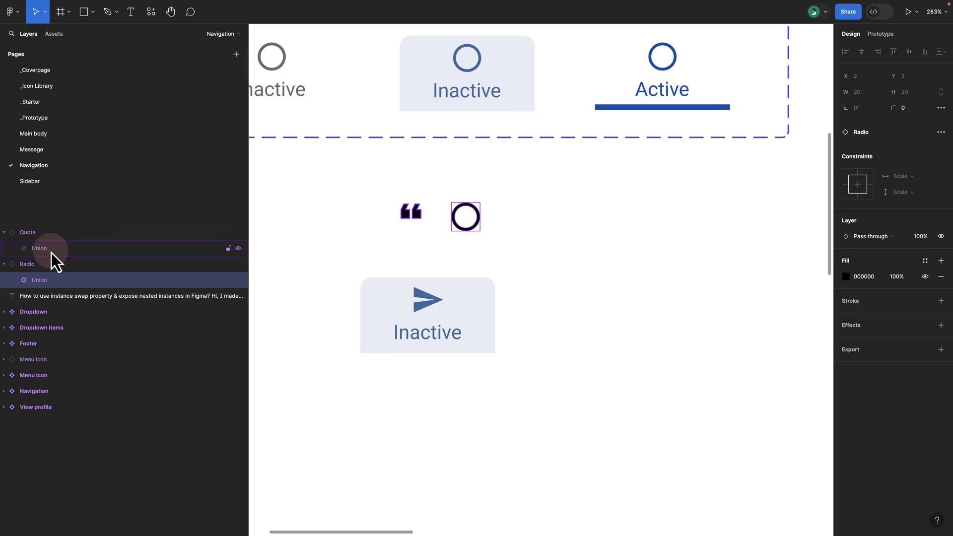
pyautogui.click(35, 245)
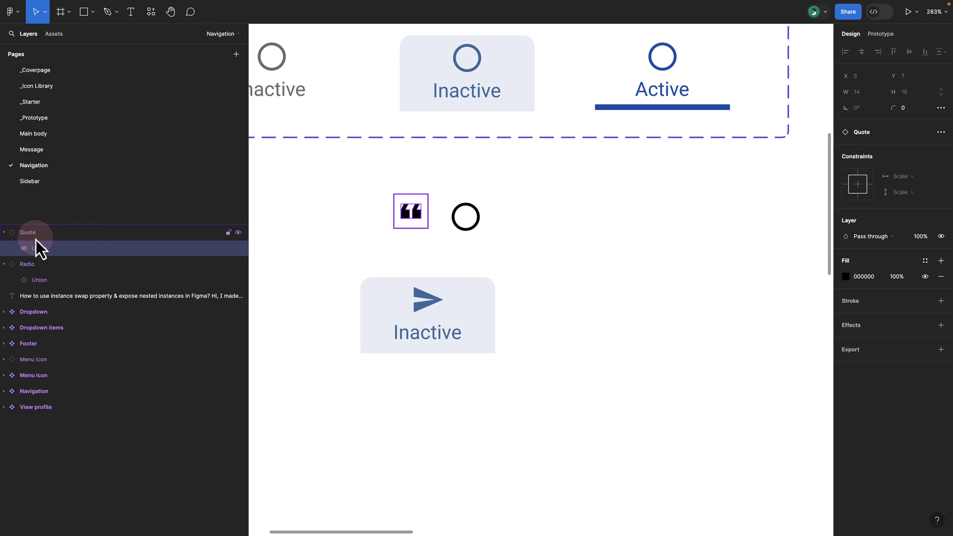
# Step: Swap the card's nested Send icon for Quote by searching 'quot'
pyautogui.click(430, 311)
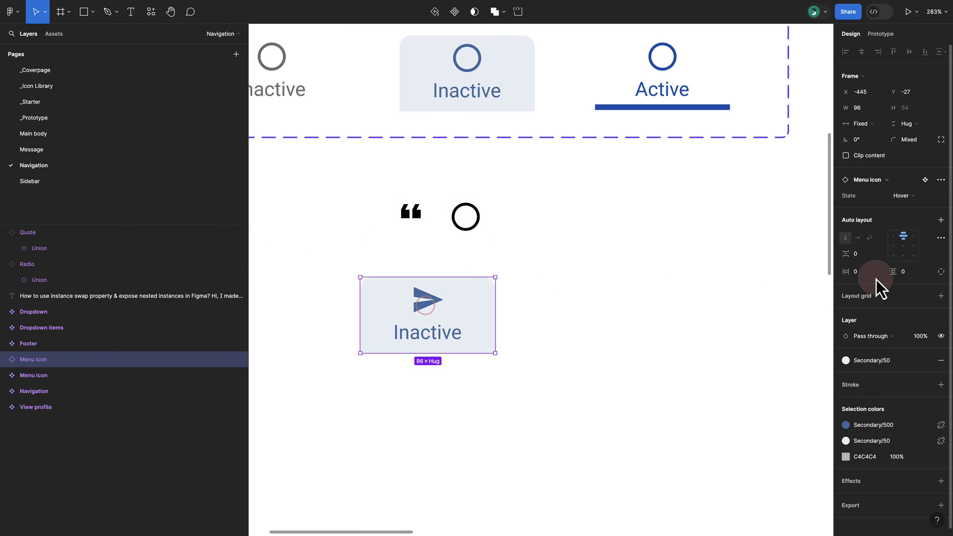
pyautogui.doubleClick(429, 308)
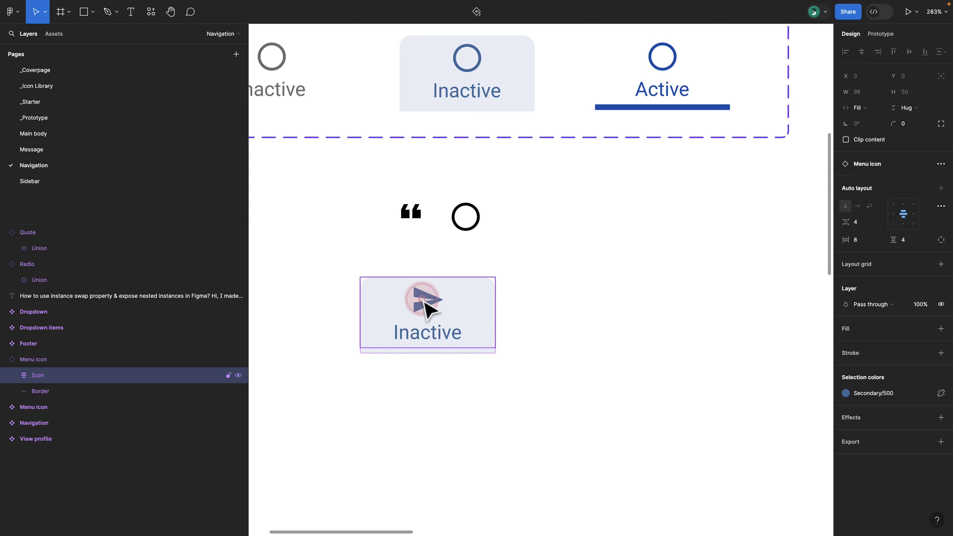
pyautogui.doubleClick(424, 301)
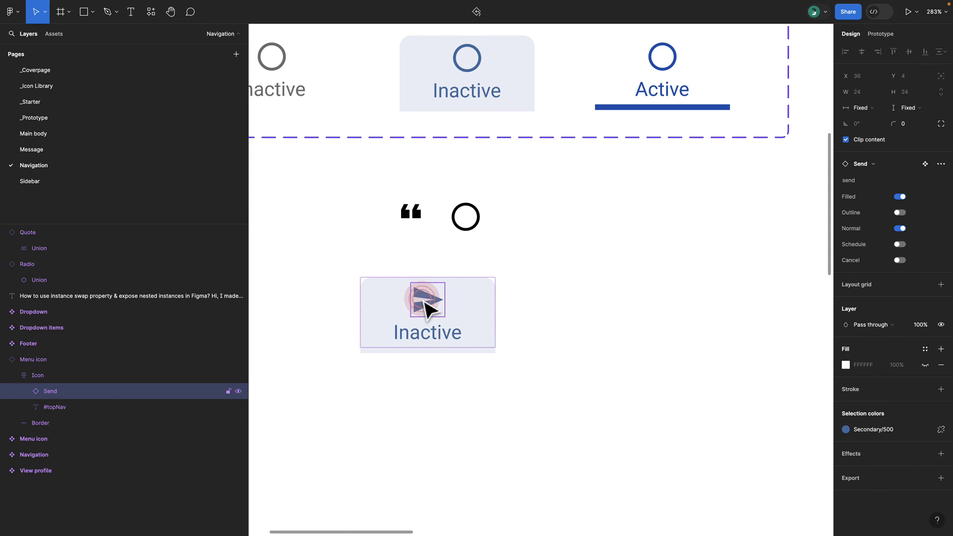
pyautogui.click(58, 400)
pyautogui.click(885, 166)
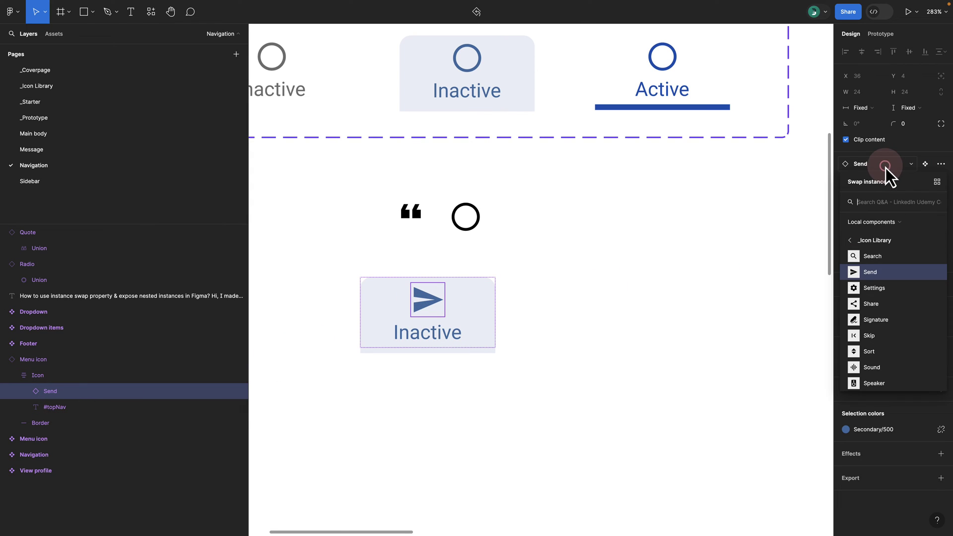
pyautogui.moveTo(874, 185); pyautogui.dragTo(676, 177)
pyautogui.click(684, 198)
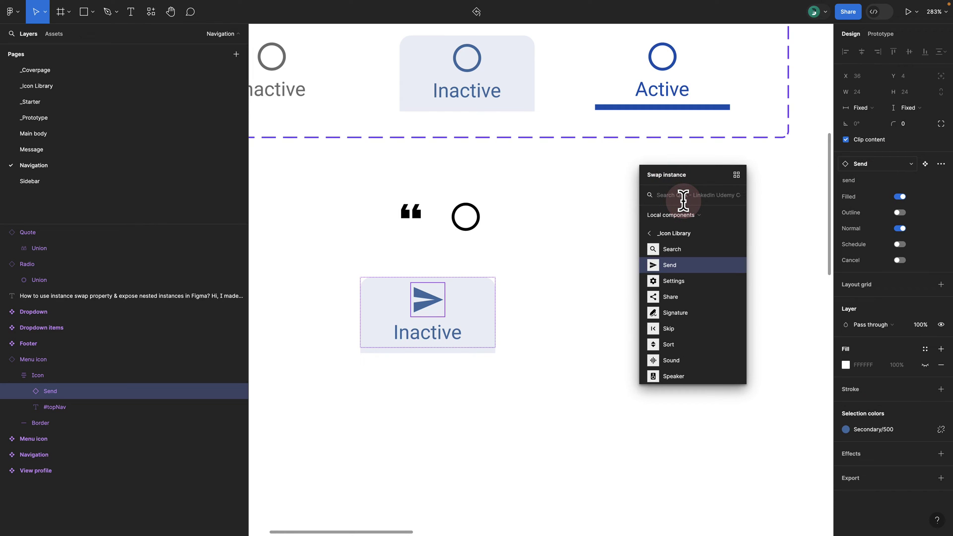
pyautogui.write('quot')
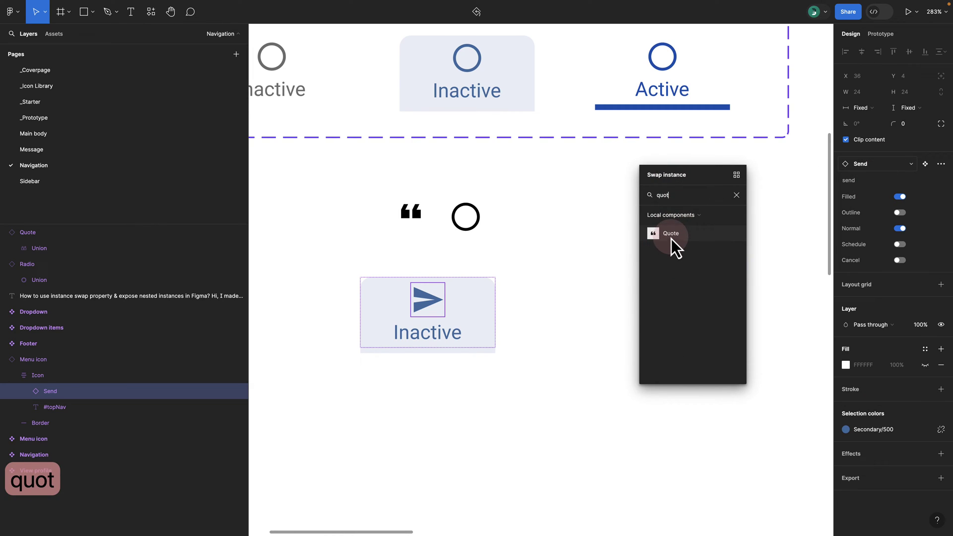
pyautogui.click(672, 239)
# Step: Set the menu card to Active, then back to Normal, and nudge it up-right
pyautogui.click(453, 311)
pyautogui.click(909, 194)
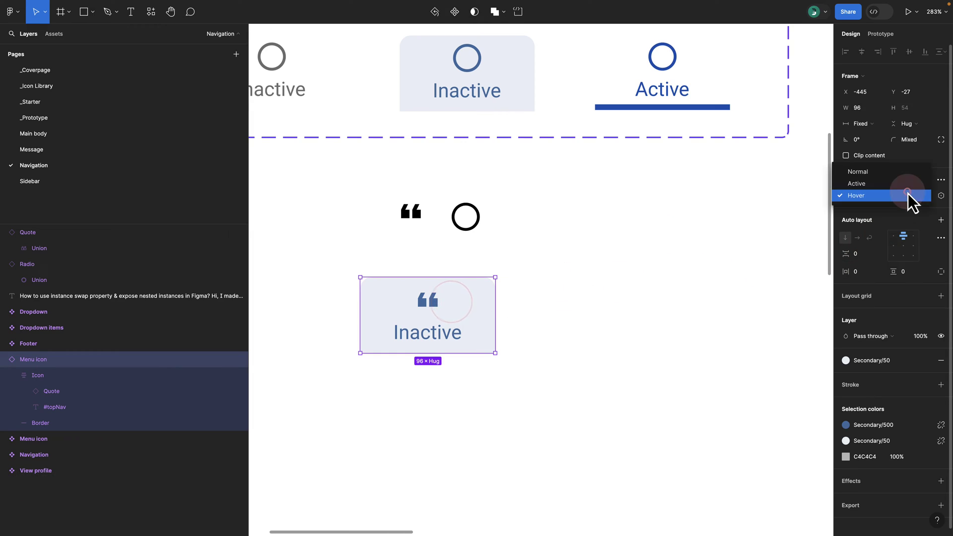
pyautogui.click(857, 183)
pyautogui.click(894, 195)
pyautogui.click(858, 184)
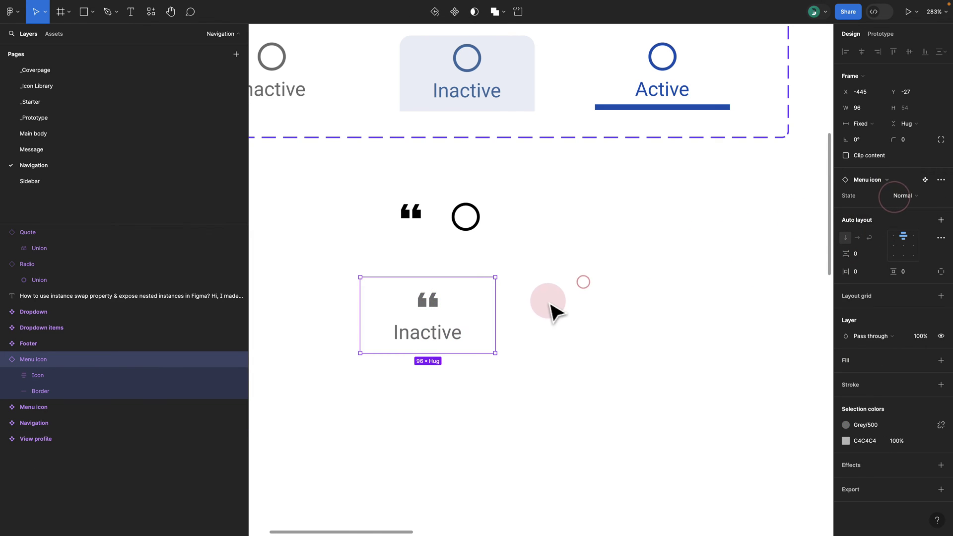
pyautogui.moveTo(431, 307); pyautogui.dragTo(440, 304)
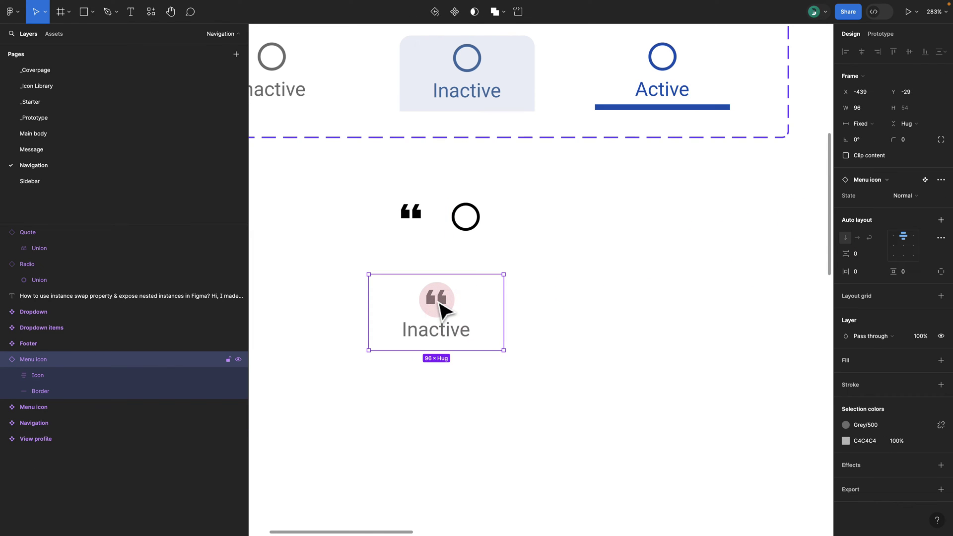
# Step: Check the nested Quote instance inside the card's Icon frame in Layers
pyautogui.click(67, 376)
pyautogui.click(12, 376)
pyautogui.click(46, 392)
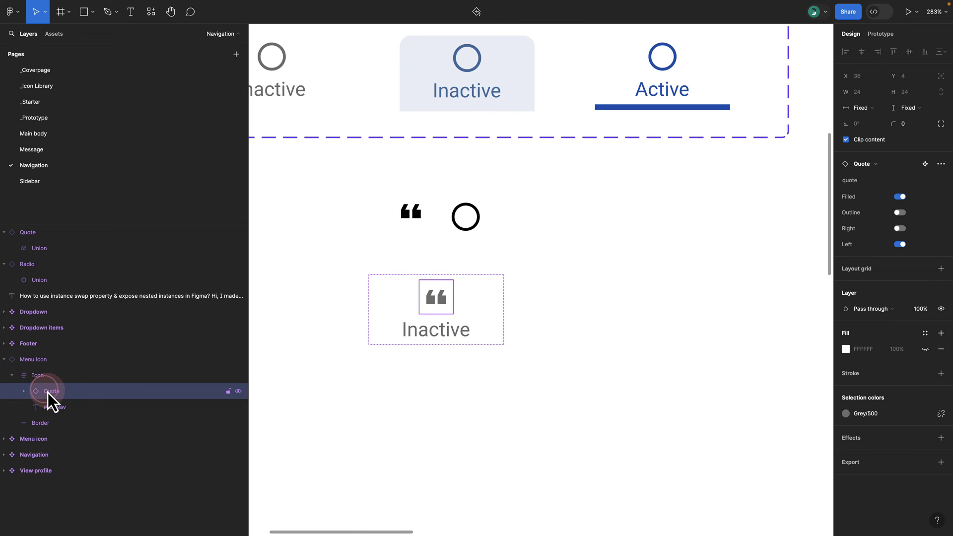
pyautogui.click(416, 251)
# Step: Select the Menu icon component set, add an Instance swap property, and open the default instance picker
pyautogui.scroll(-5, 350, 236)
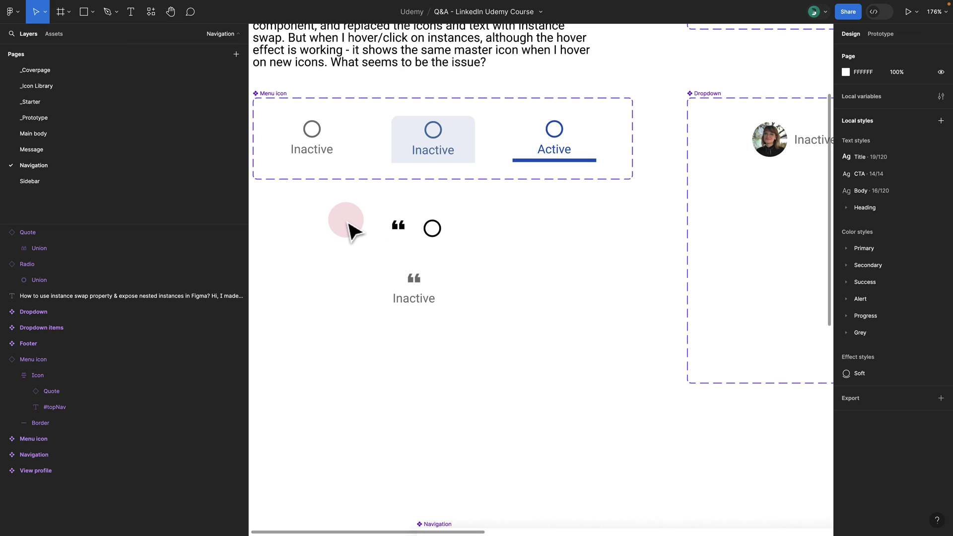
pyautogui.moveTo(347, 219); pyautogui.dragTo(389, 267)
pyautogui.click(318, 147)
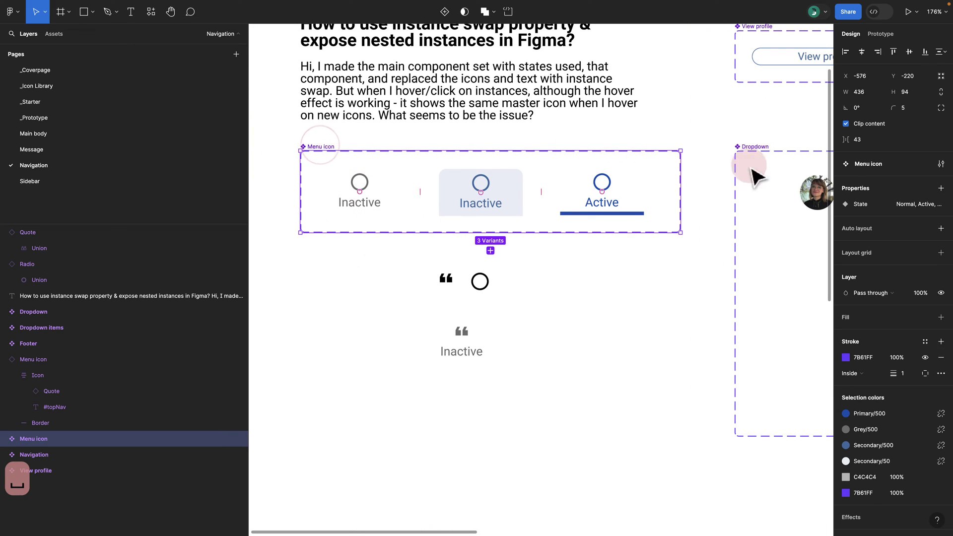
pyautogui.click(941, 189)
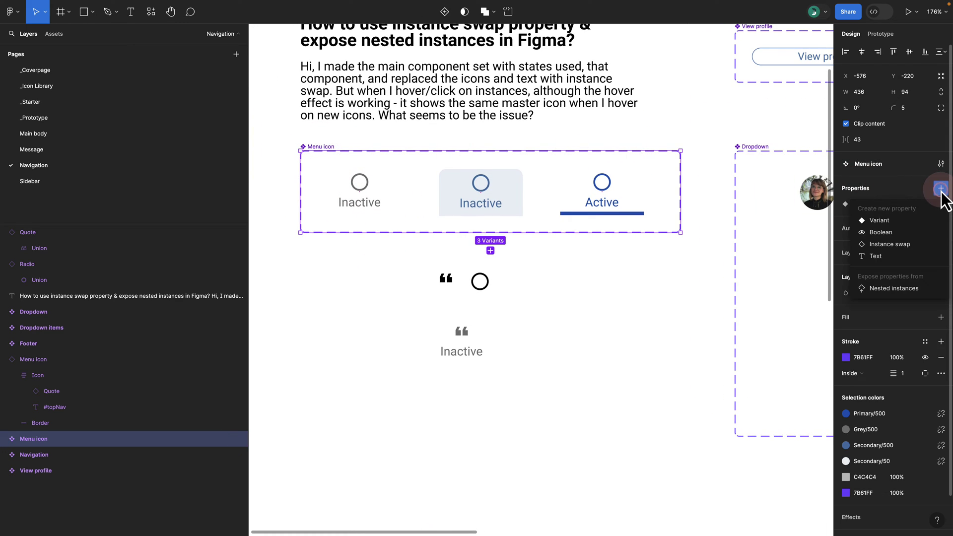
pyautogui.click(887, 245)
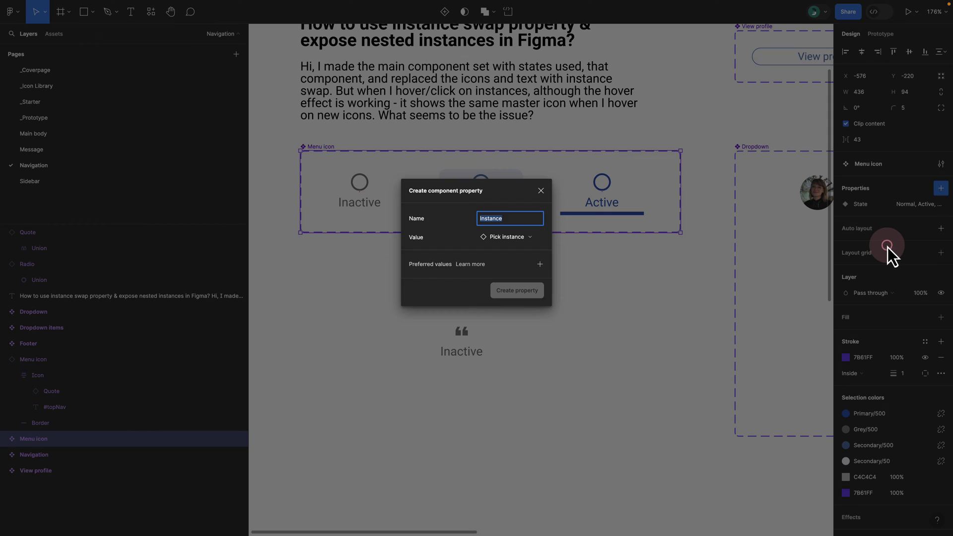
pyautogui.click(495, 239)
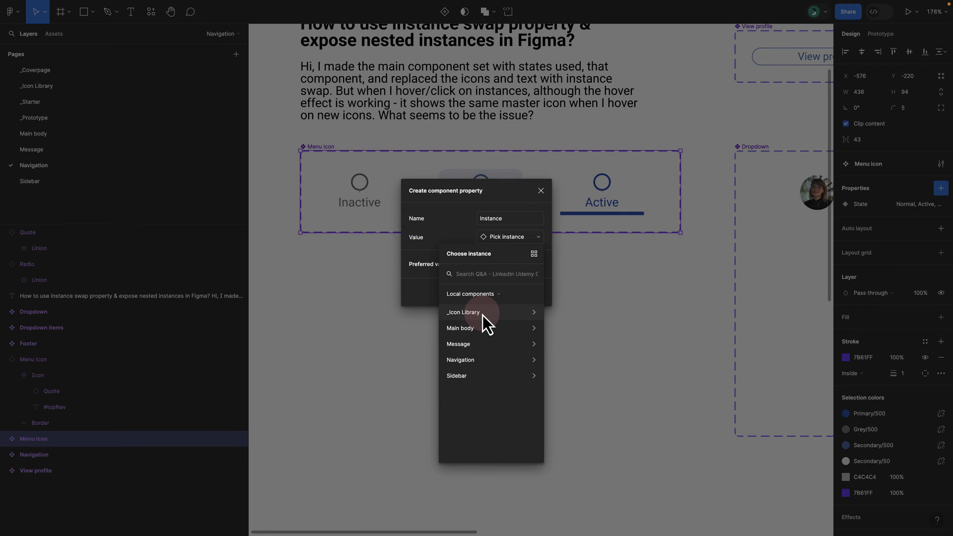
# Step: Create the Instance property from all three variants' Radio icons, with Radio removed from preferred values
pyautogui.click(542, 191)
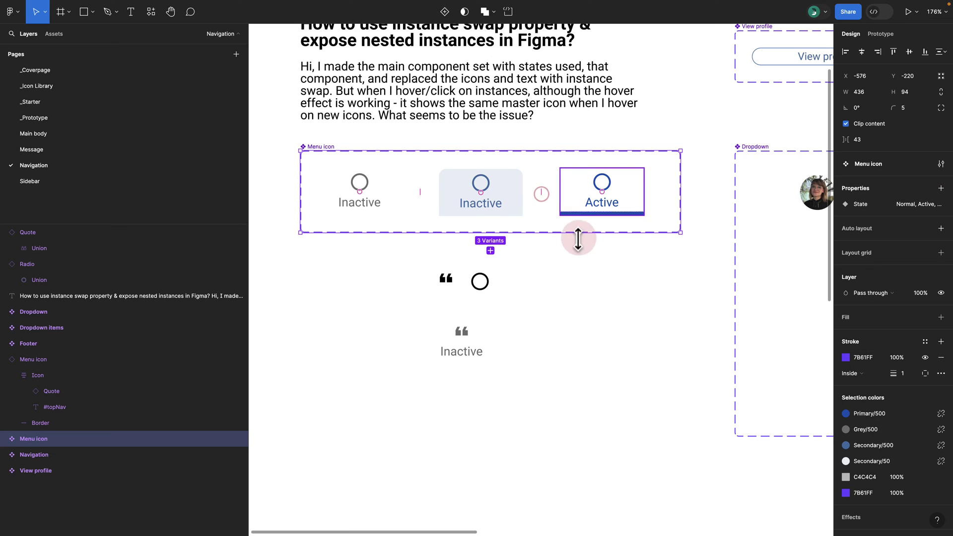
pyautogui.doubleClick(361, 187)
pyautogui.doubleClick(362, 191)
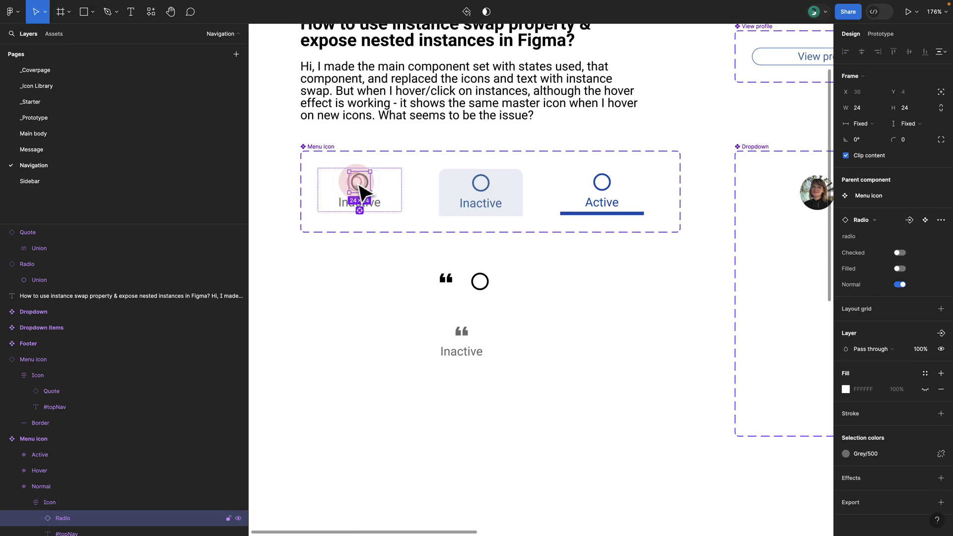
pyautogui.hotkey('alt', 'l')
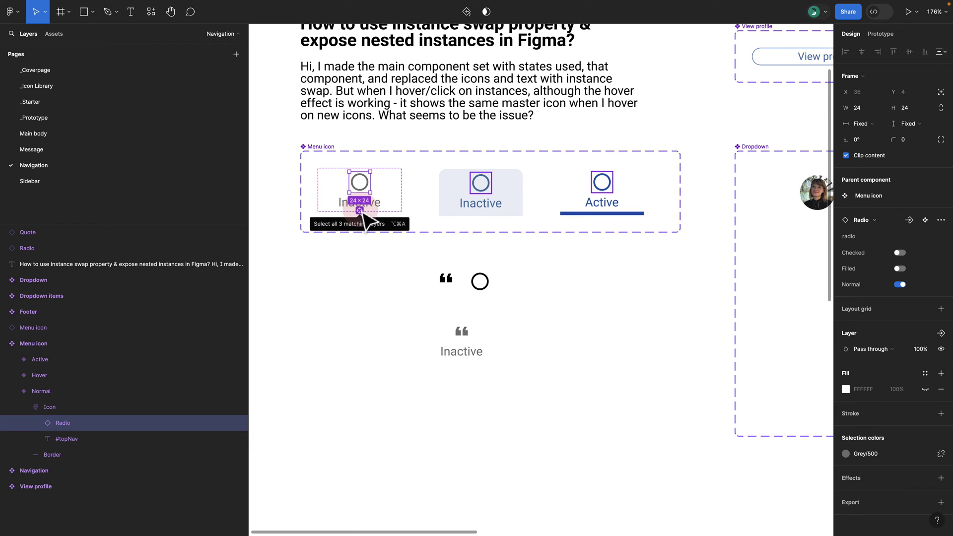
pyautogui.click(360, 212)
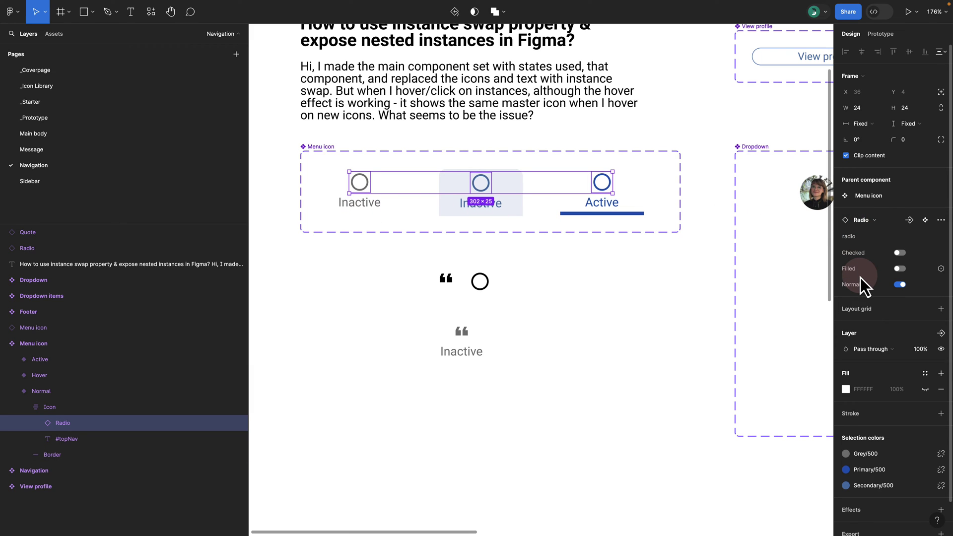
pyautogui.click(911, 222)
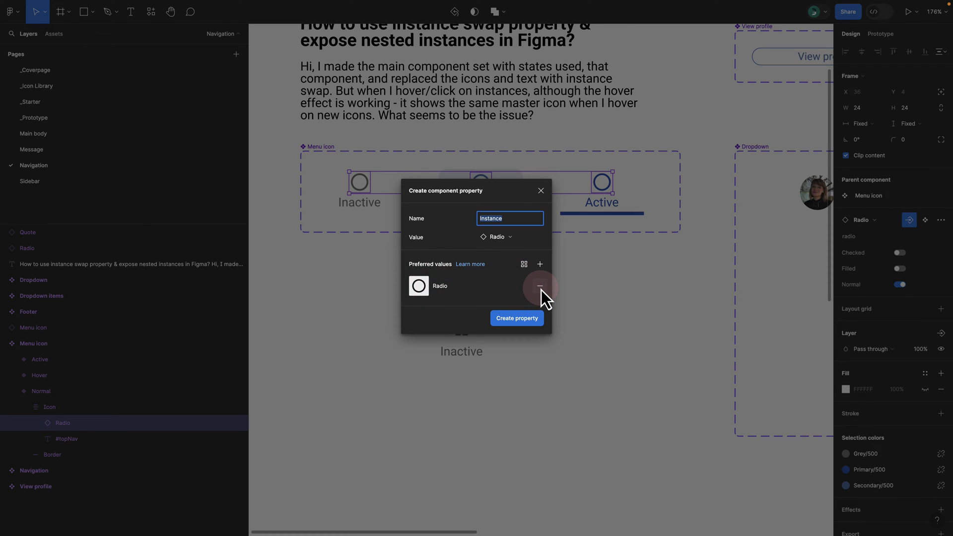
pyautogui.click(540, 288)
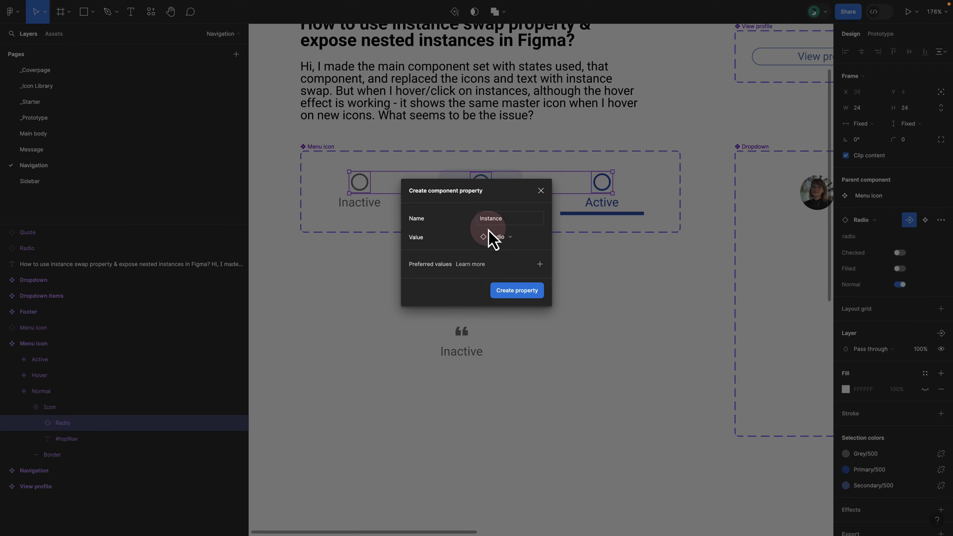
# Step: Create the Instance property, then move the test menu card and swap its icon to Receipt
pyautogui.click(517, 292)
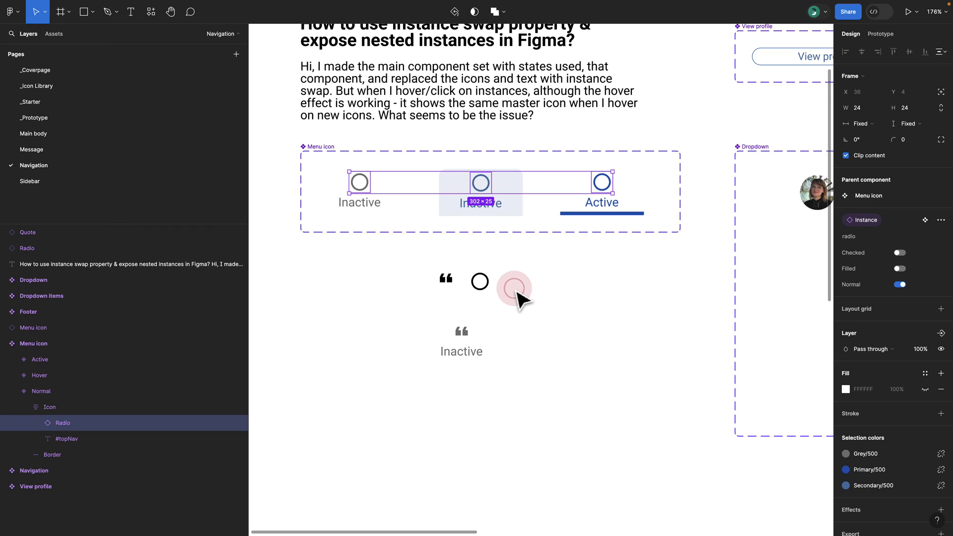
pyautogui.click(473, 346)
pyautogui.moveTo(472, 344); pyautogui.dragTo(499, 347)
pyautogui.click(902, 212)
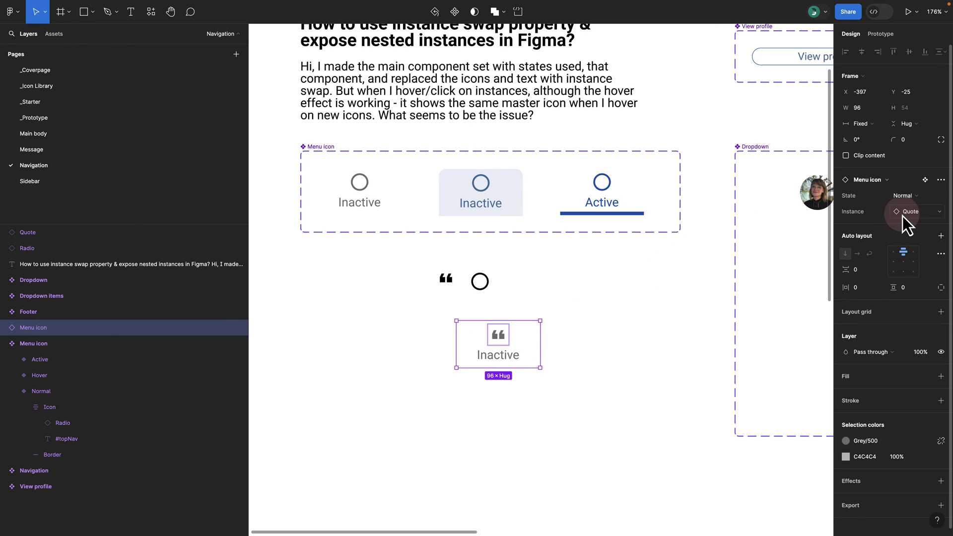
pyautogui.click(907, 215)
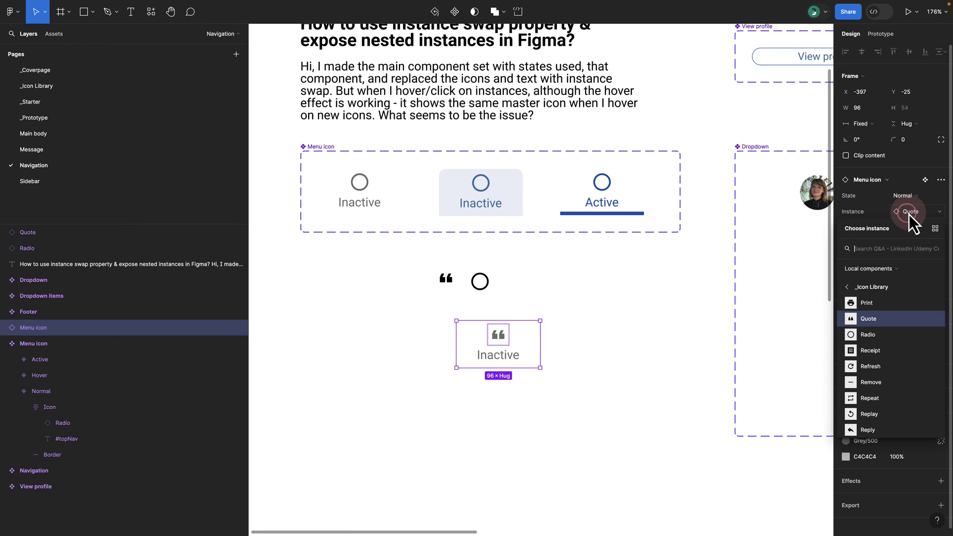
pyautogui.click(880, 352)
# Step: Swap the test menu card's icon from Receipt to Restore
pyautogui.click(572, 319)
pyautogui.click(501, 337)
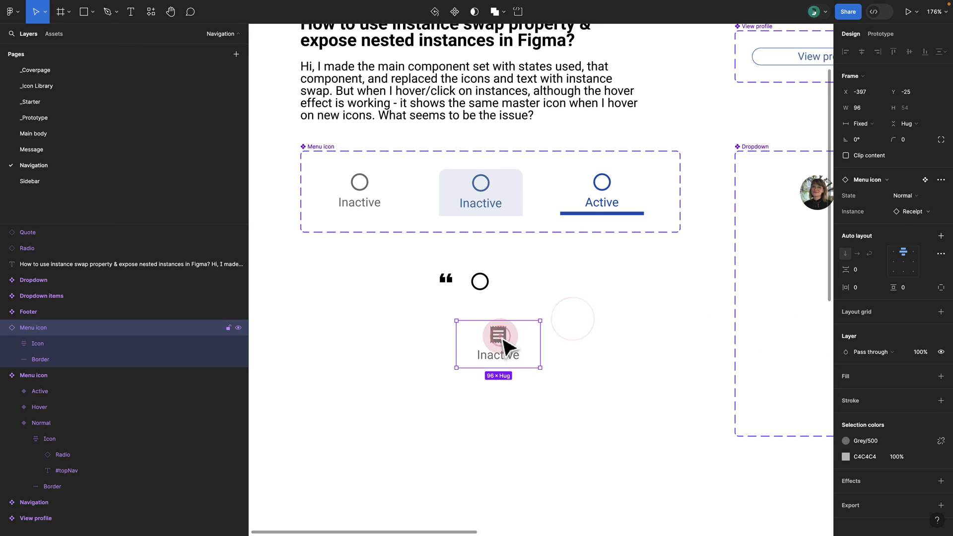
pyautogui.doubleClick(502, 337)
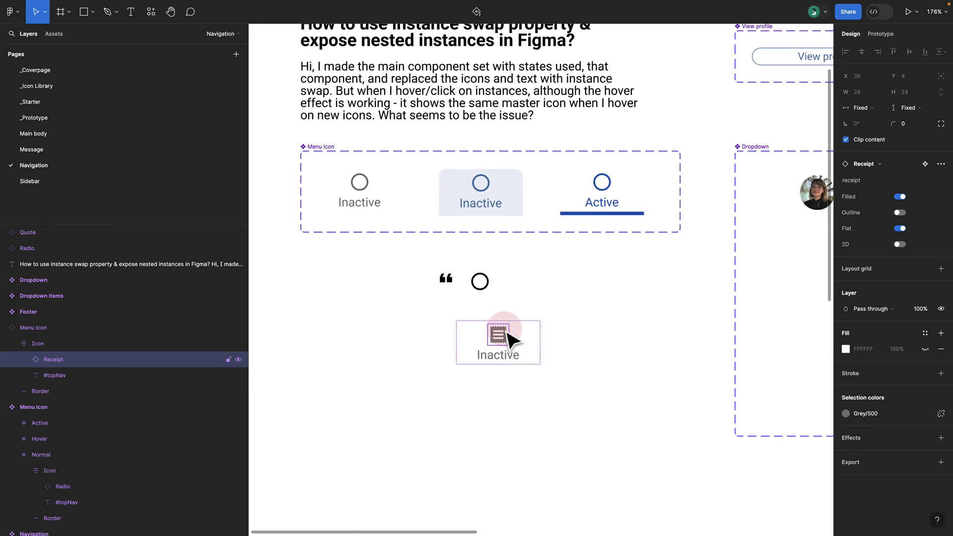
pyautogui.click(551, 329)
pyautogui.click(510, 341)
pyautogui.click(904, 212)
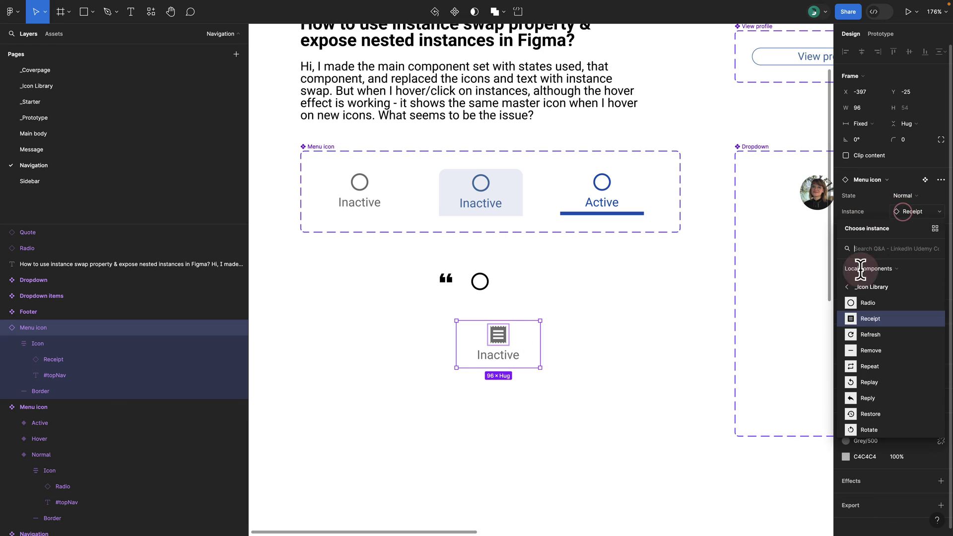
pyautogui.scroll(-2, 868, 377)
pyautogui.click(868, 366)
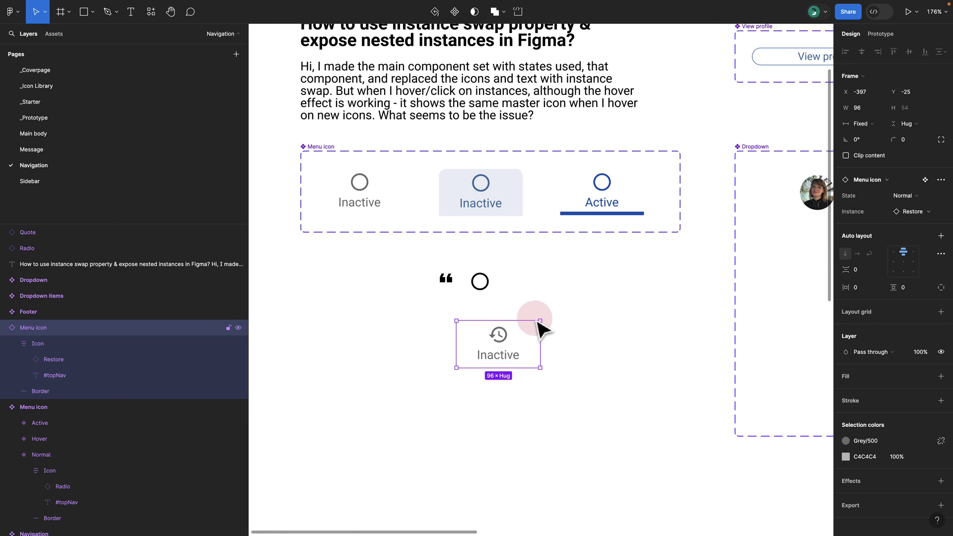
# Step: Expose the nested Radio icon's properties on the Menu icon component set
pyautogui.click(329, 147)
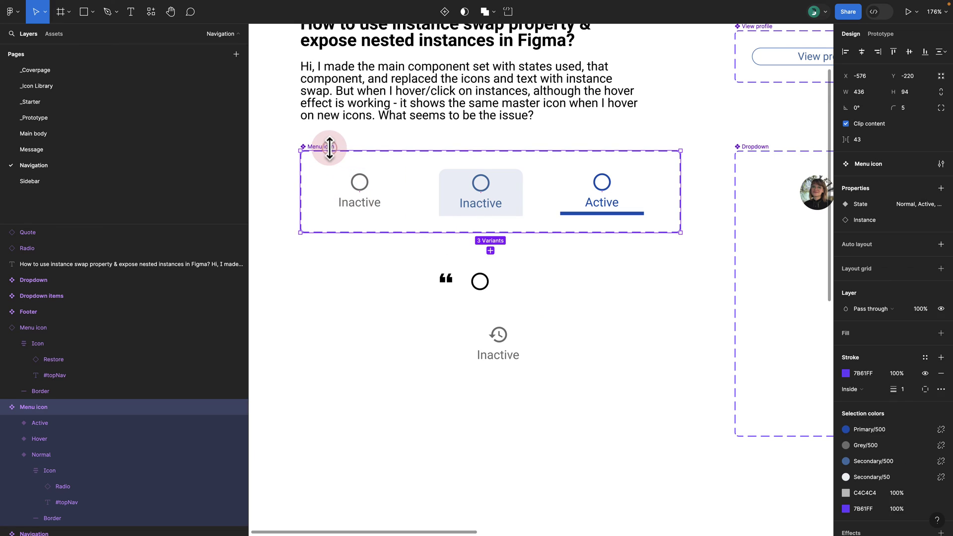
pyautogui.click(941, 189)
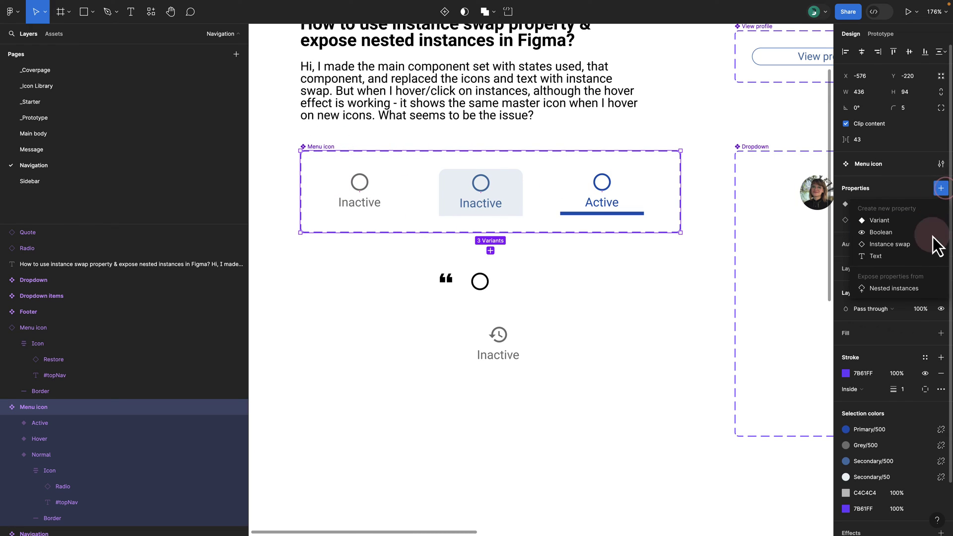
pyautogui.click(895, 293)
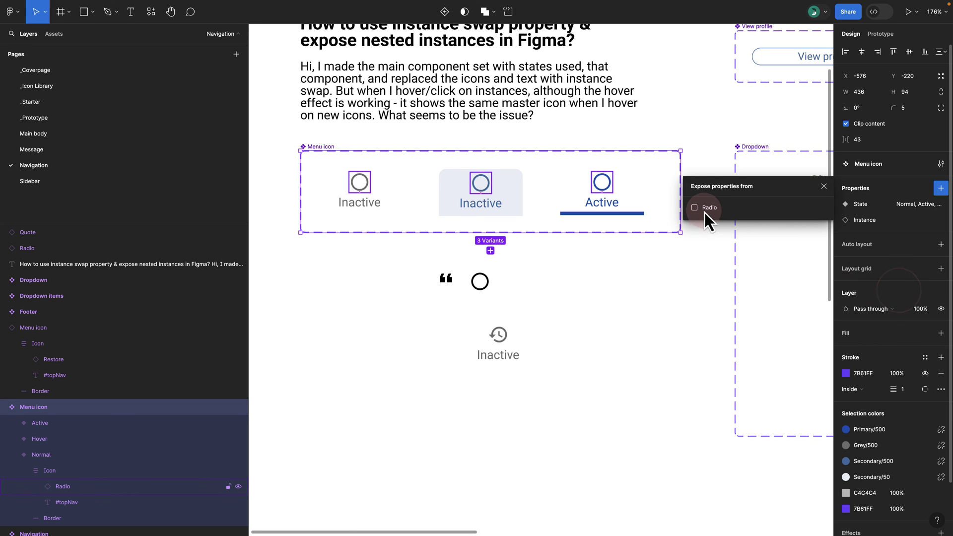
pyautogui.click(695, 207)
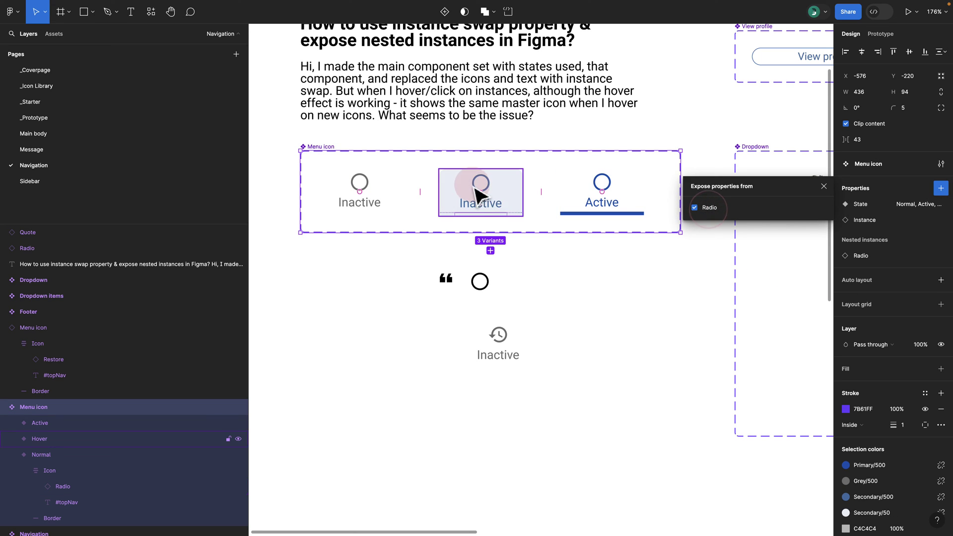
pyautogui.click(636, 323)
# Step: Swap the test instance's icon to Reply, then to Save with its Alt variant on
pyautogui.click(502, 334)
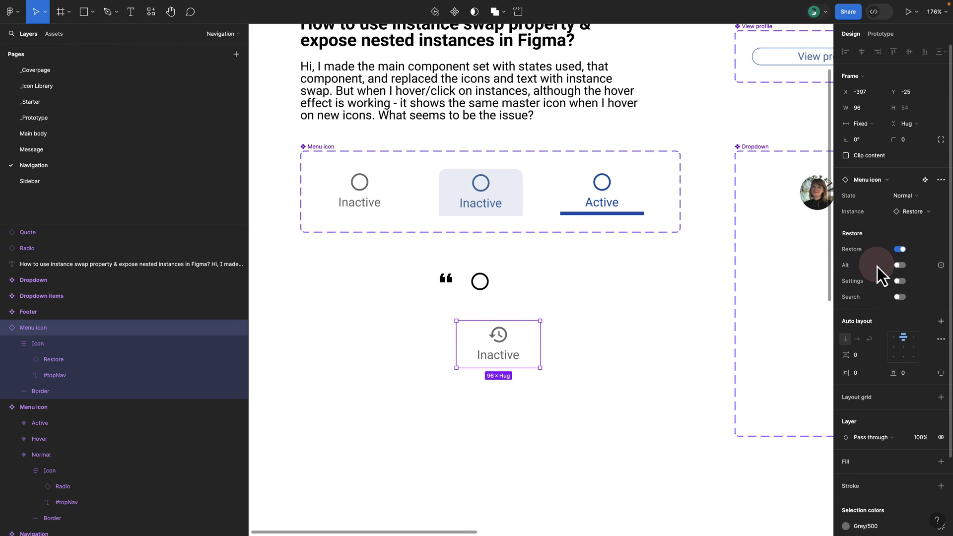
pyautogui.moveTo(517, 350); pyautogui.dragTo(557, 342)
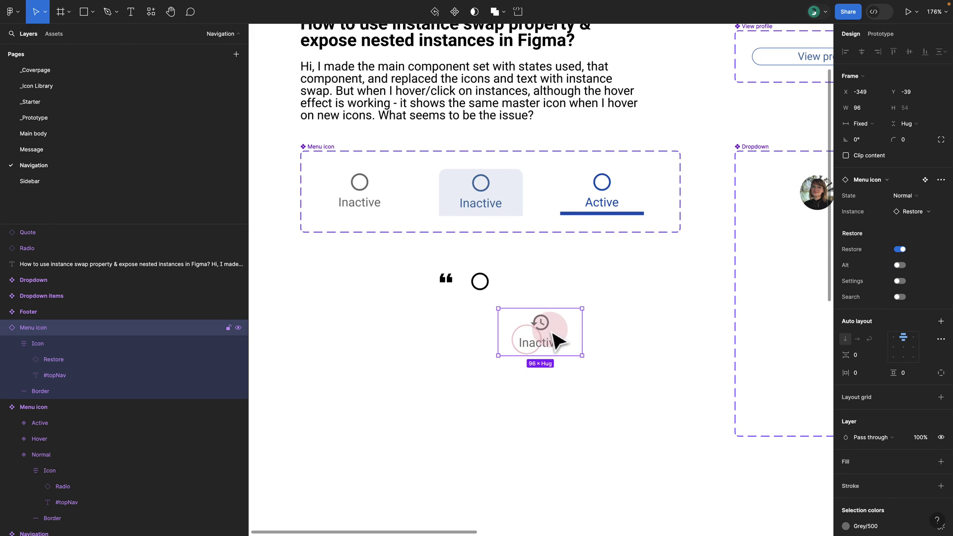
pyautogui.click(900, 213)
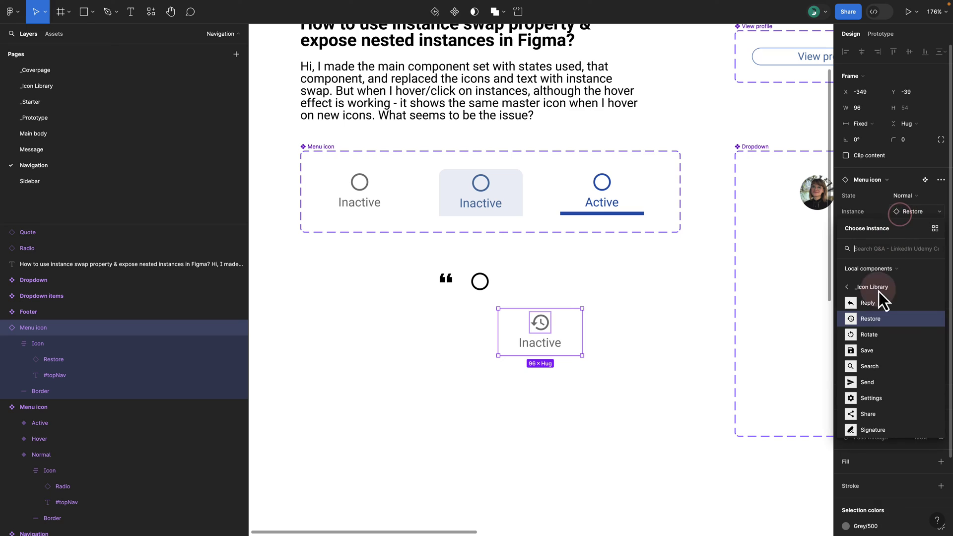
pyautogui.click(874, 305)
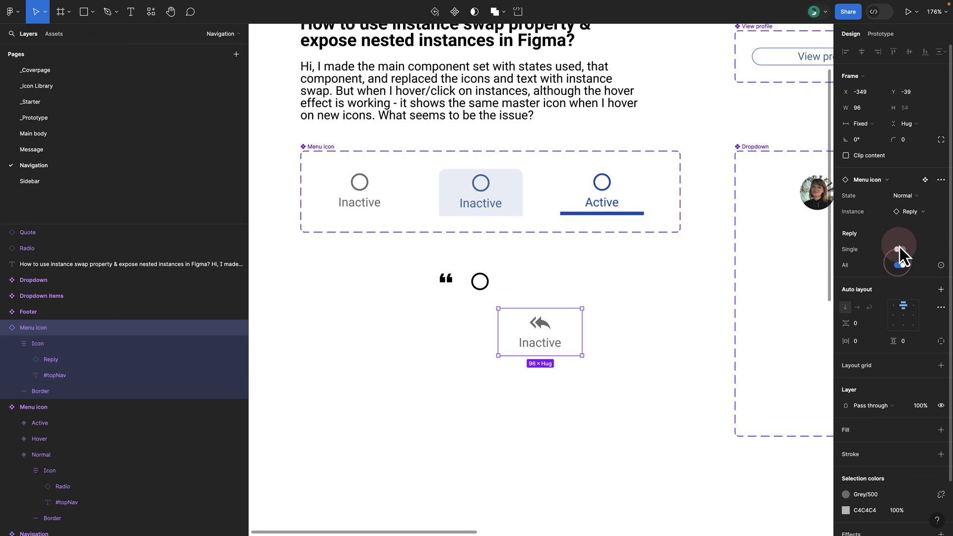
pyautogui.click(905, 211)
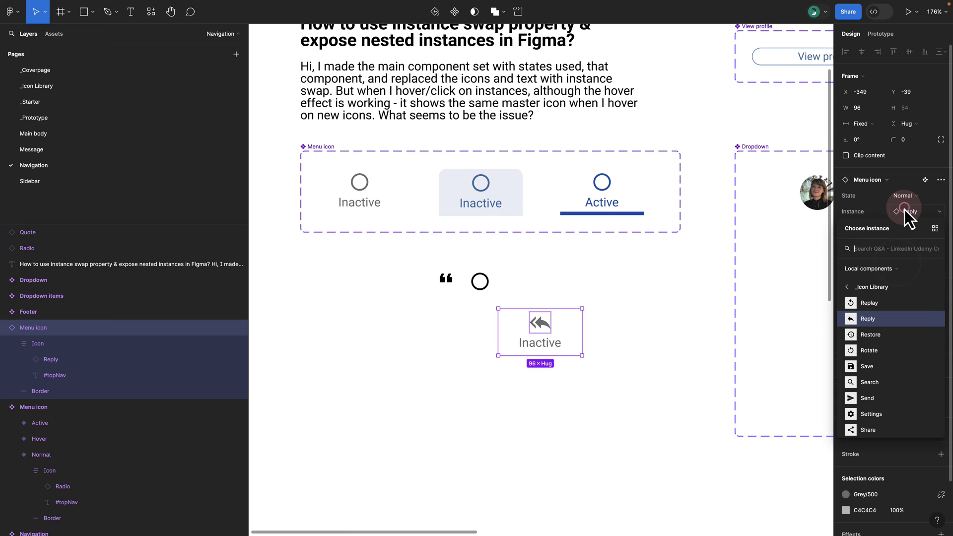
pyautogui.click(869, 369)
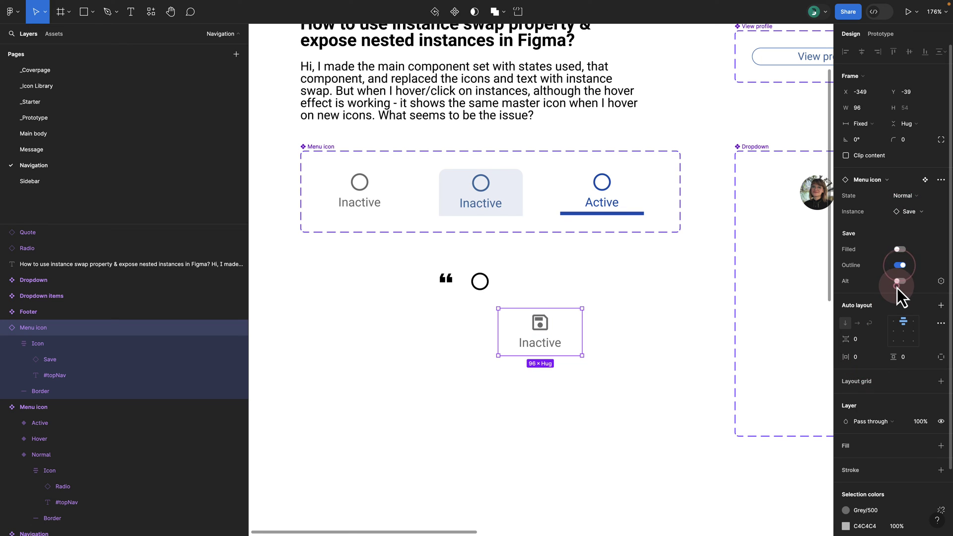
pyautogui.click(900, 281)
pyautogui.moveTo(544, 336); pyautogui.dragTo(579, 326)
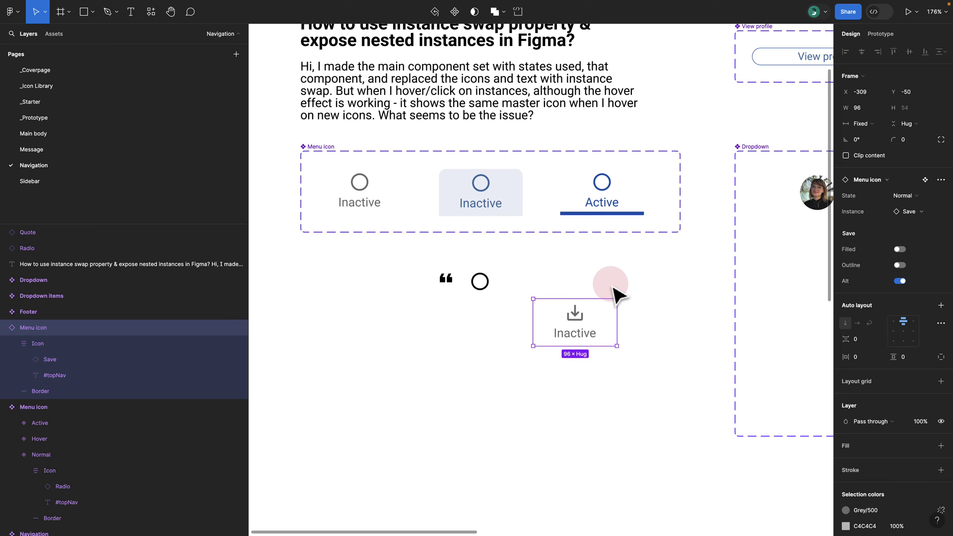
# Step: Bind the Inactive labels of all three variants to a new text property named Label
pyautogui.doubleClick(362, 205)
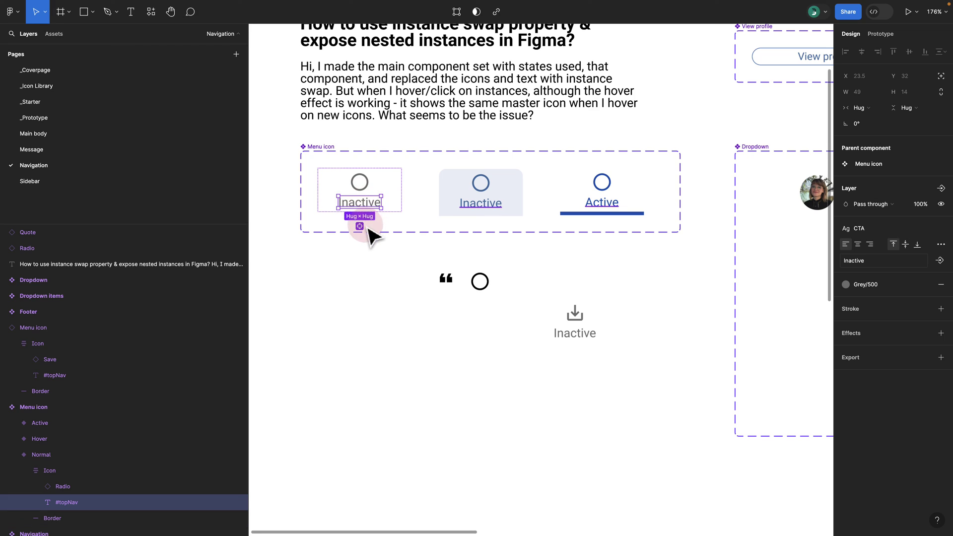
pyautogui.hotkey('ctrl', 'alt', 'a')
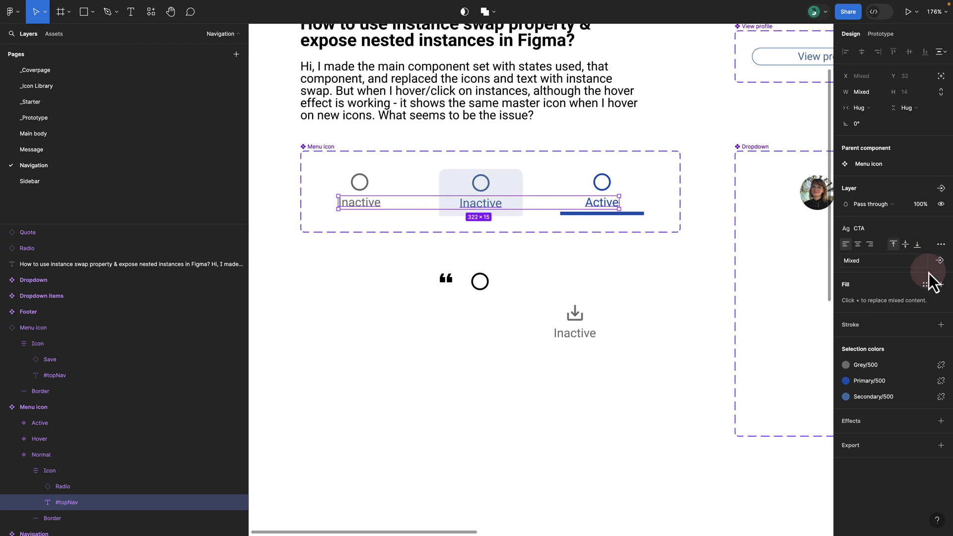
pyautogui.click(939, 261)
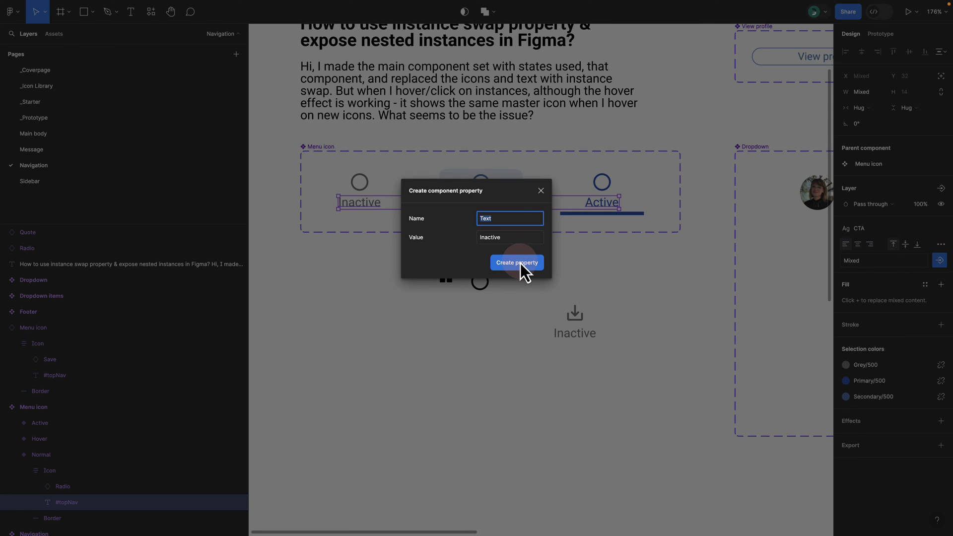
pyautogui.write('L')
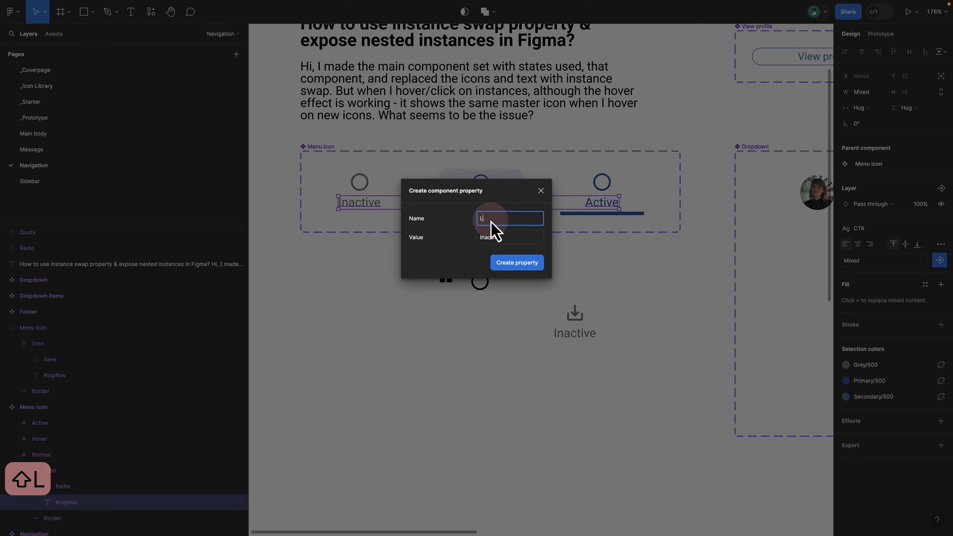
pyautogui.write('abel')
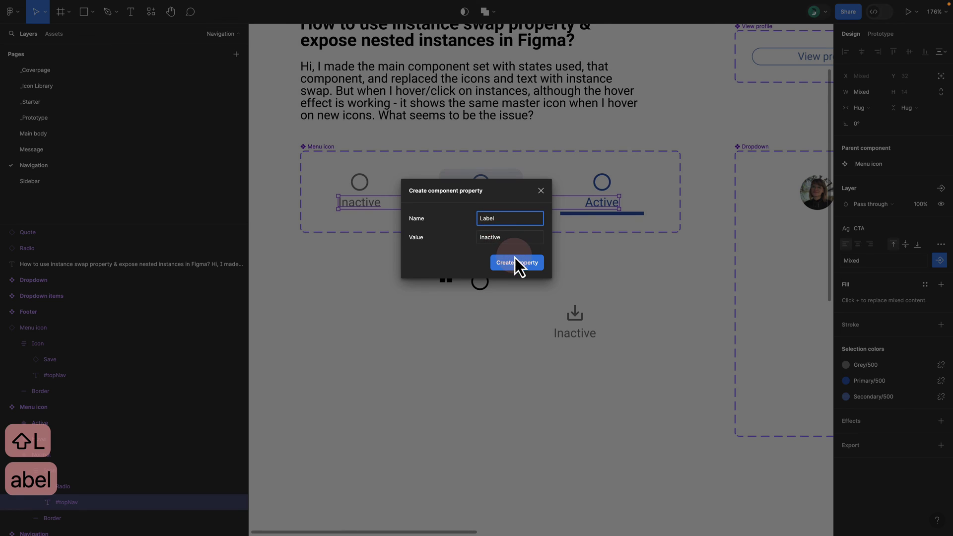
pyautogui.click(516, 259)
# Step: Set the test instance's label to 'Save This File'
pyautogui.click(575, 314)
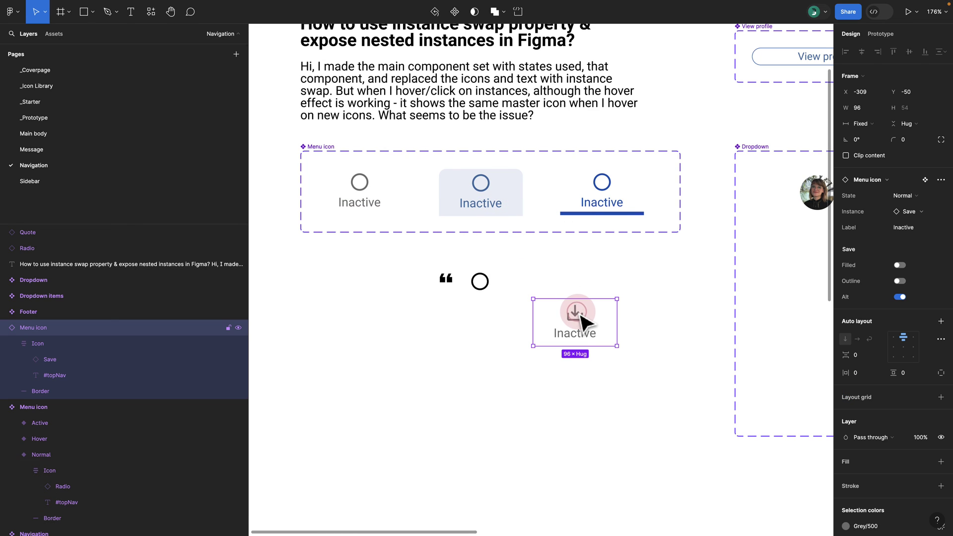
pyautogui.click(907, 228)
pyautogui.write('Save')
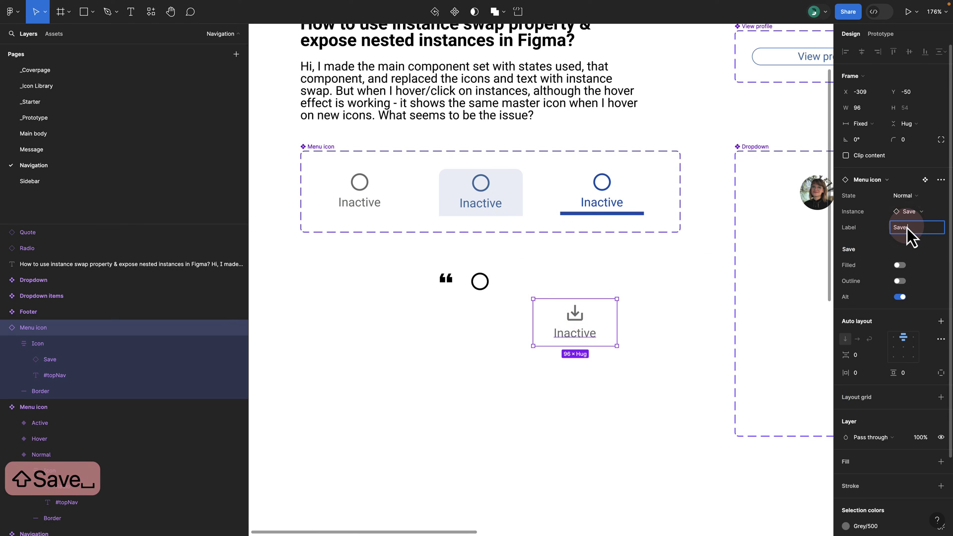
pyautogui.write('This File')
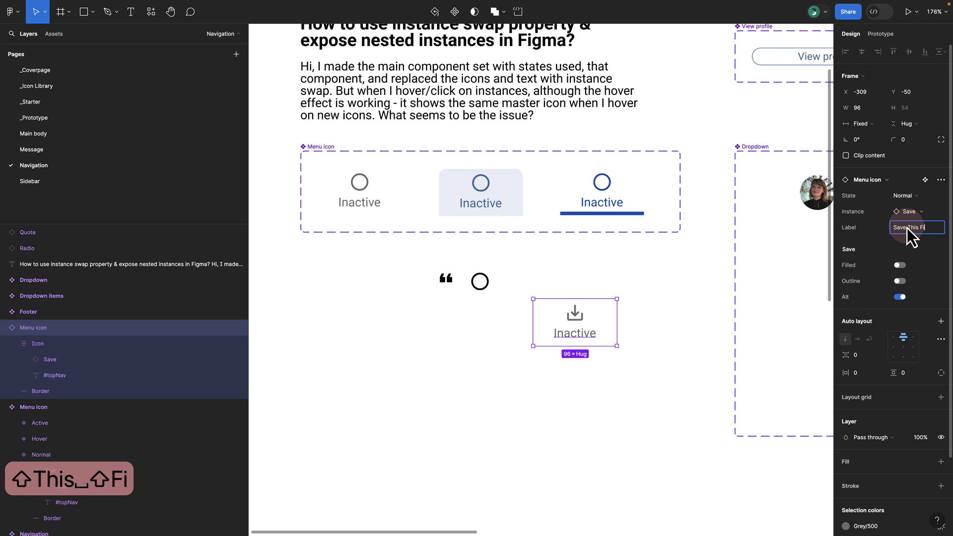
pyautogui.press('Return')
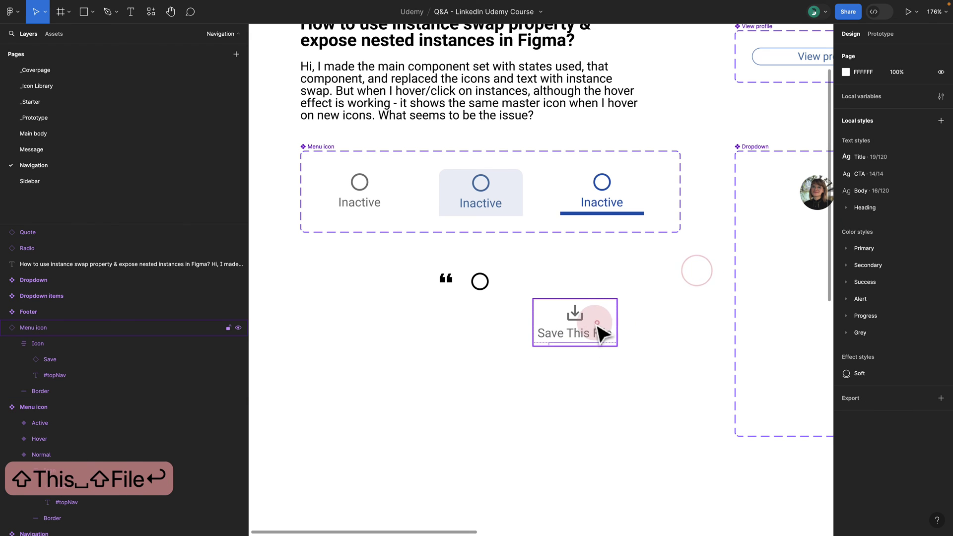
pyautogui.moveTo(597, 323); pyautogui.dragTo(545, 339)
# Step: Switch the test instance's State to Hover
pyautogui.click(905, 196)
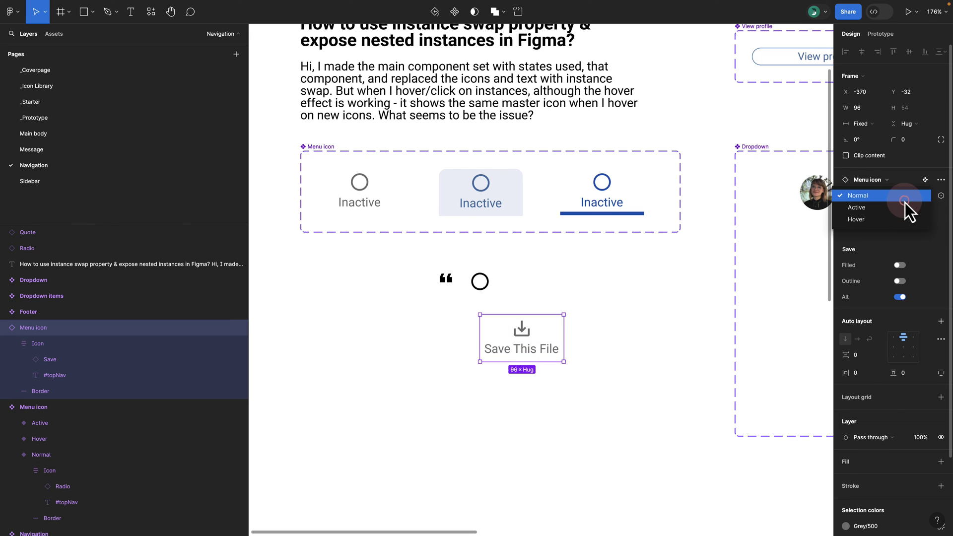
pyautogui.click(905, 202)
pyautogui.click(902, 197)
pyautogui.click(897, 211)
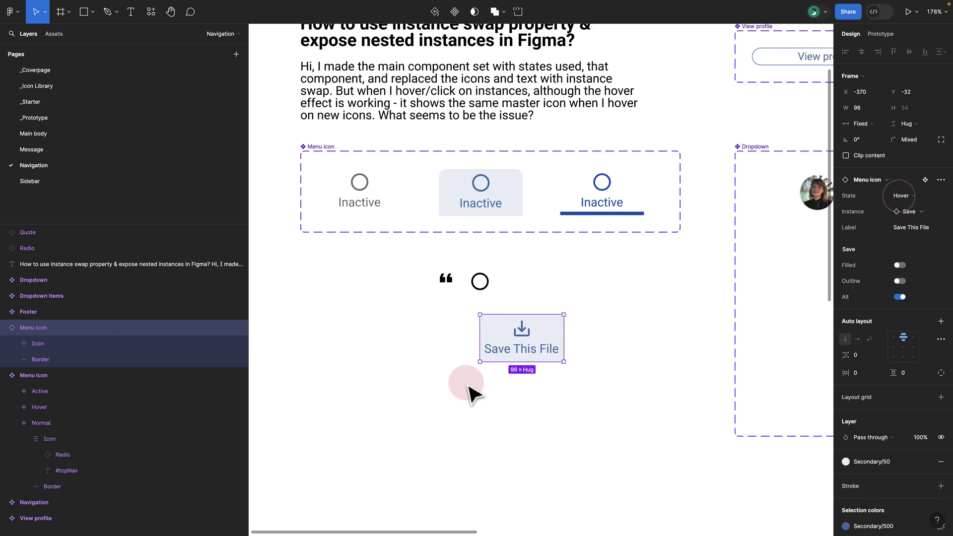
pyautogui.moveTo(560, 346); pyautogui.dragTo(585, 362)
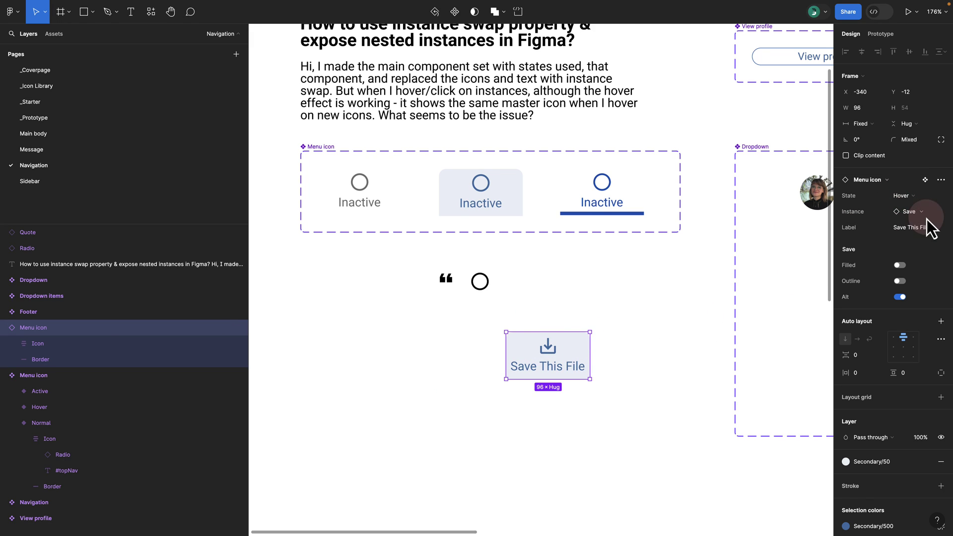
# Step: Swap the icon to Share, label it 'Share', and turn on the filled icon variant
pyautogui.click(906, 229)
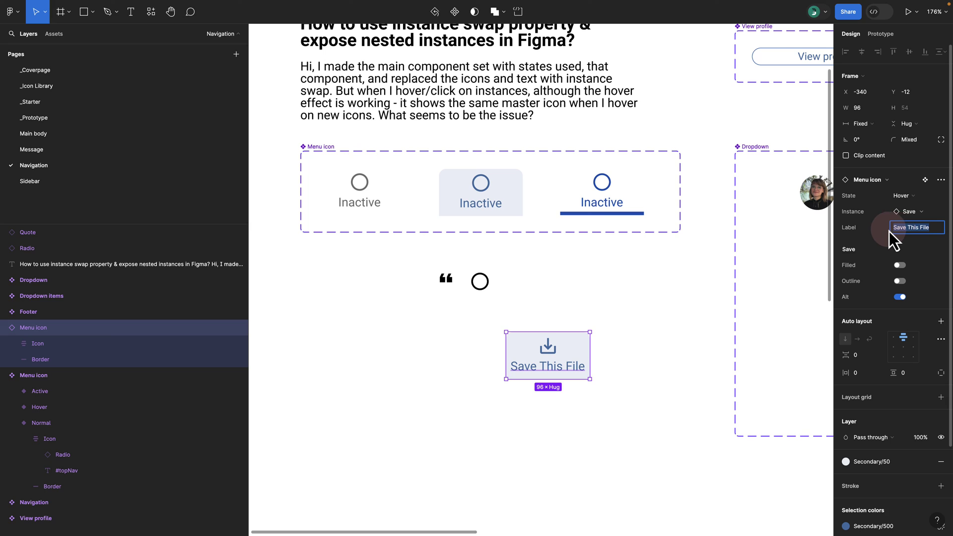
pyautogui.click(910, 214)
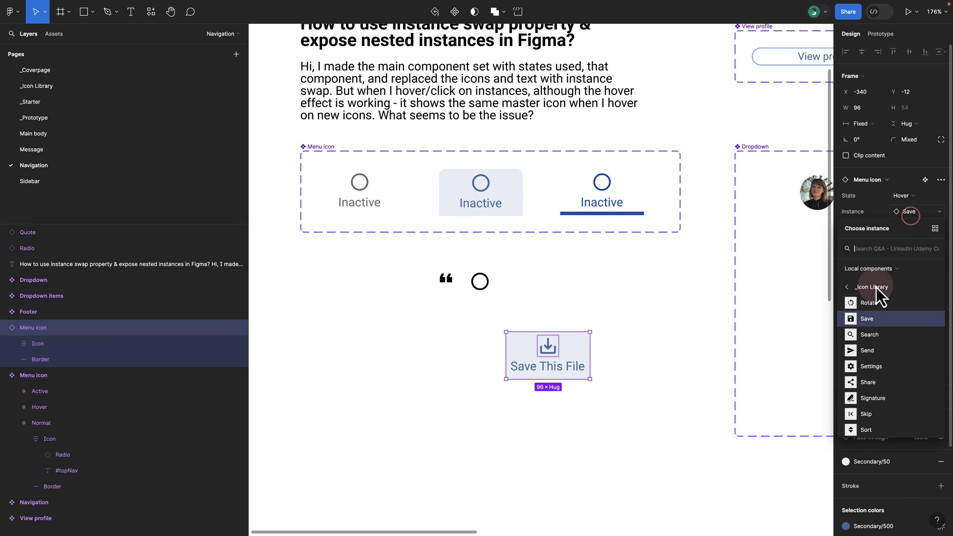
pyautogui.click(863, 383)
pyautogui.click(914, 226)
pyautogui.write('Share')
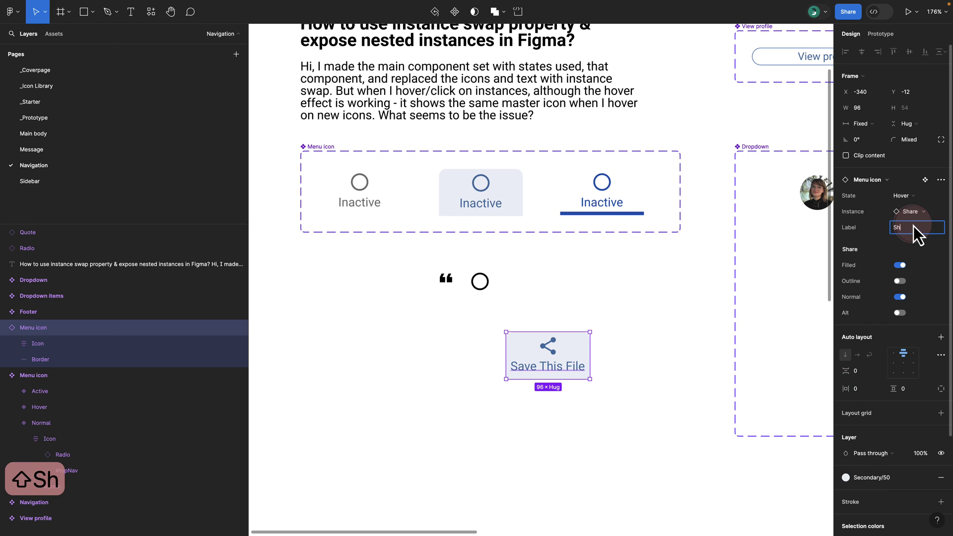
pyautogui.press('Return')
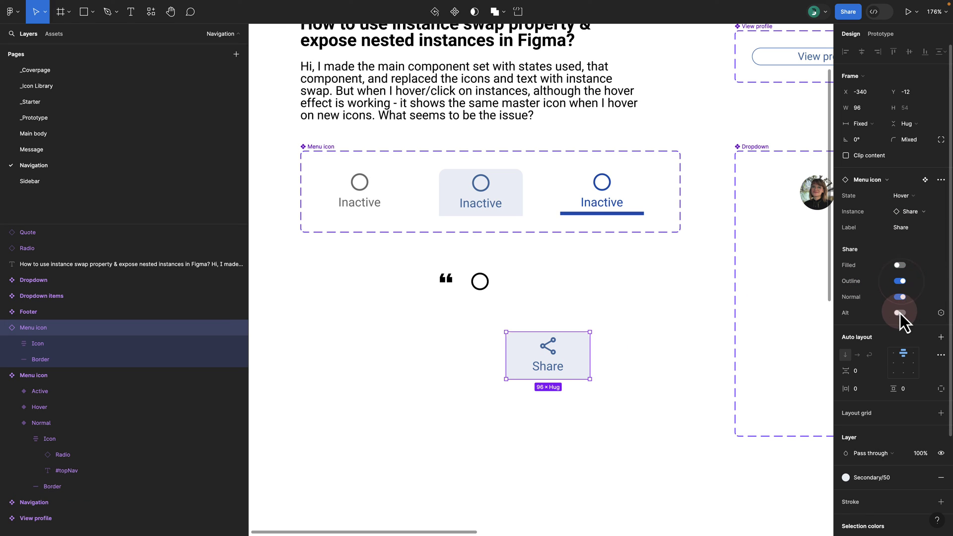
pyautogui.click(900, 313)
pyautogui.click(900, 268)
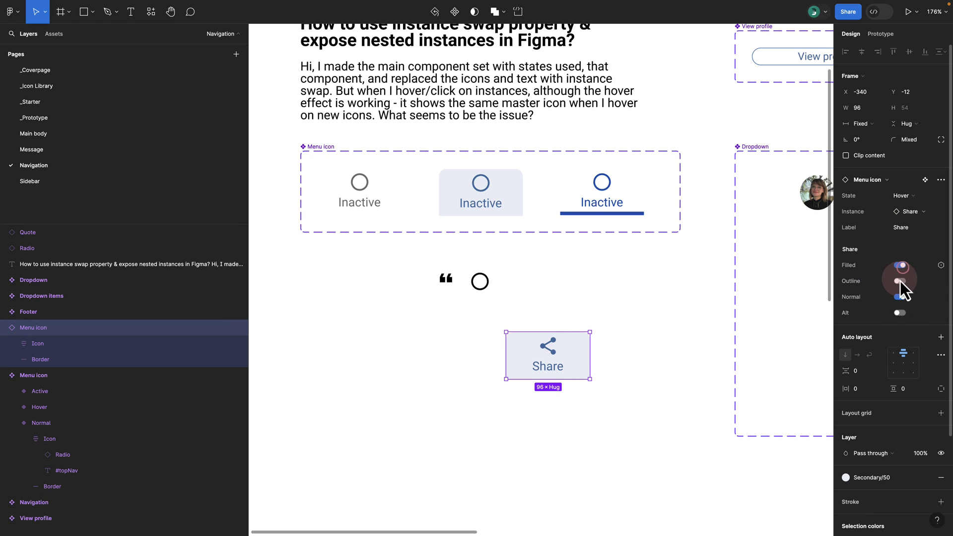